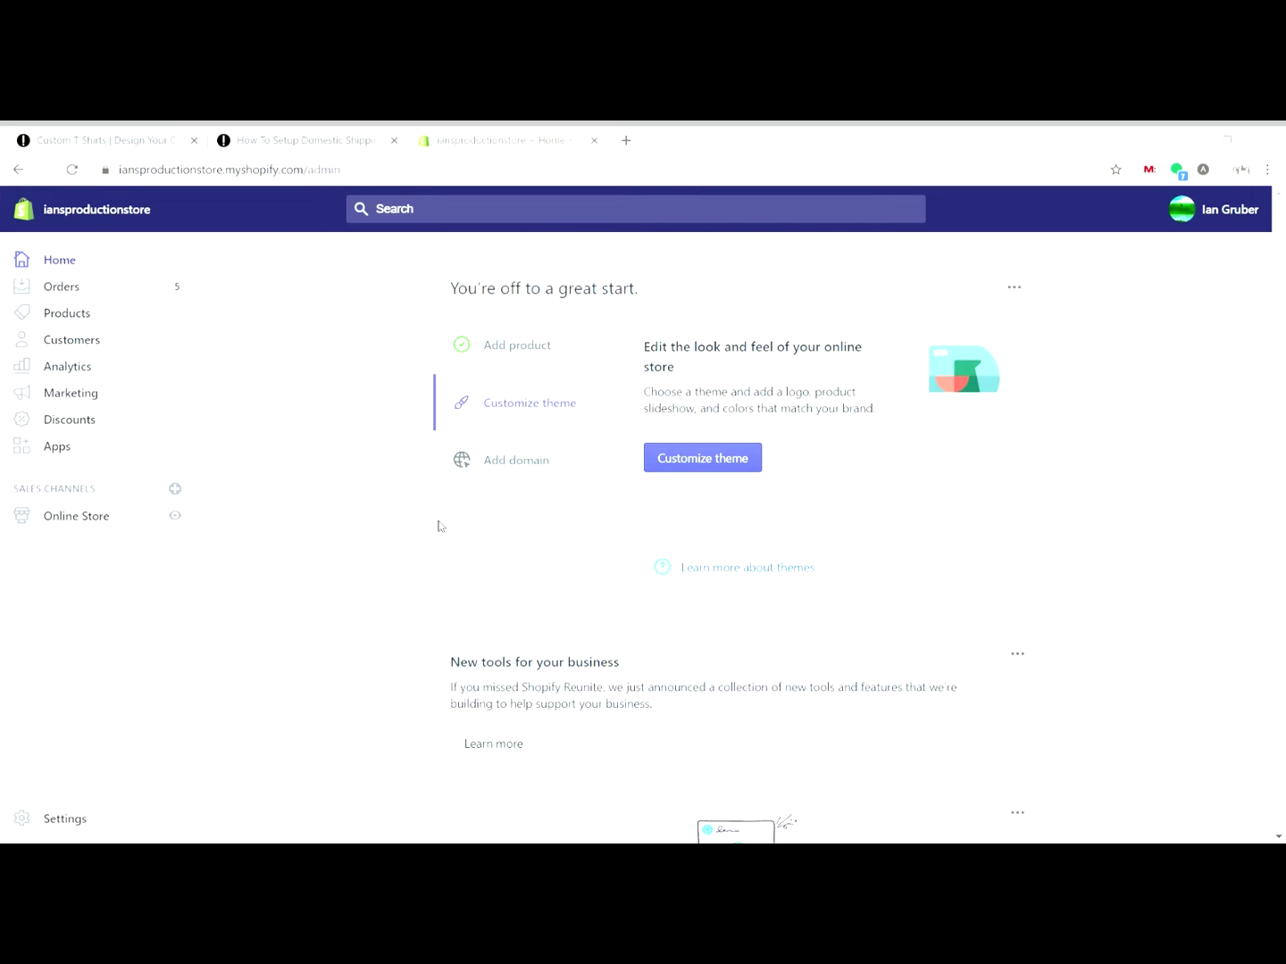
Step: In General settings, switch the default weight unit from pounds to Ounce (oz) and save
scroll(317, 607, "down", 2)
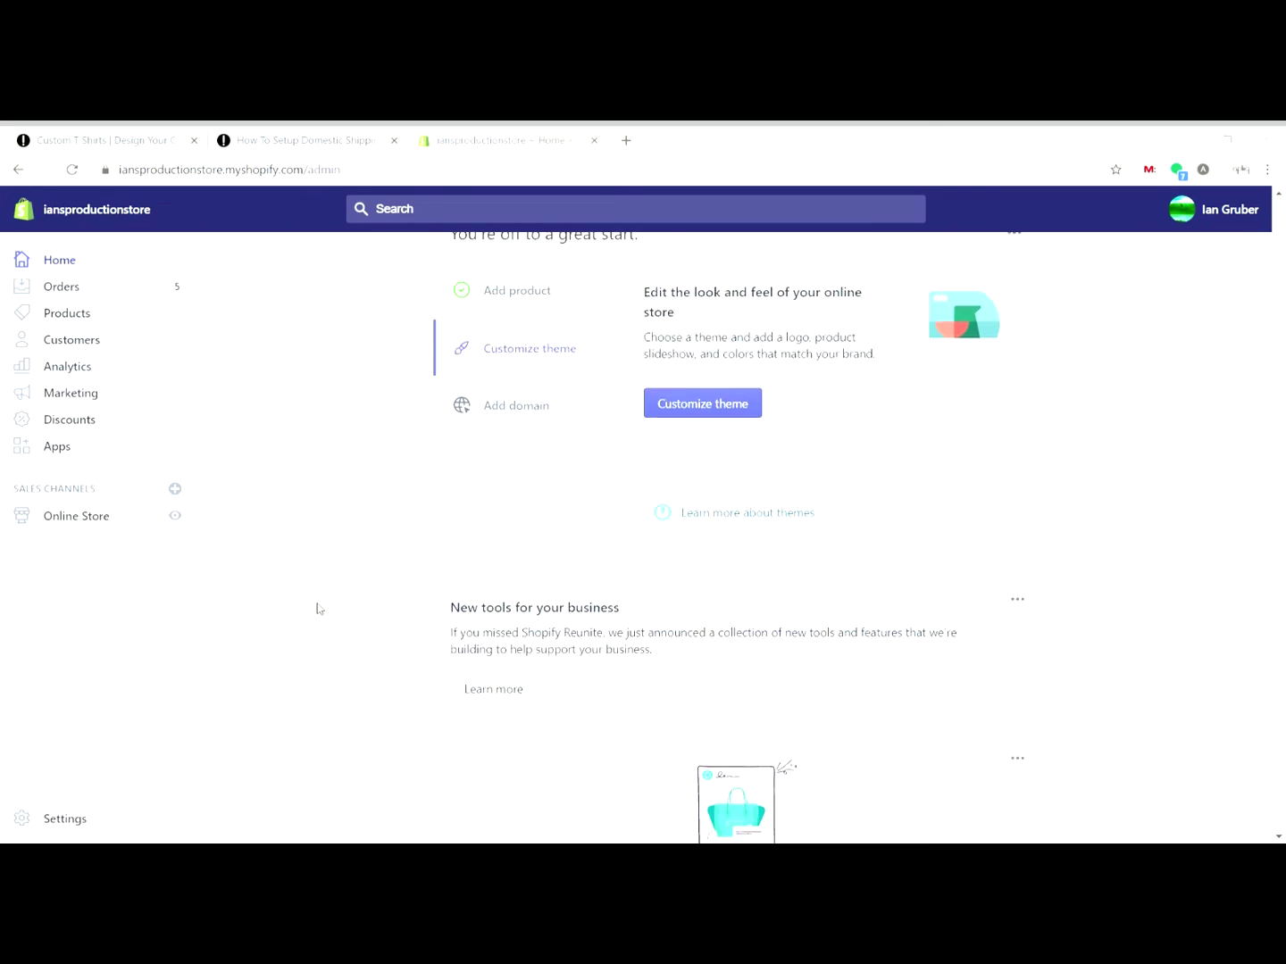
left_click(26, 814)
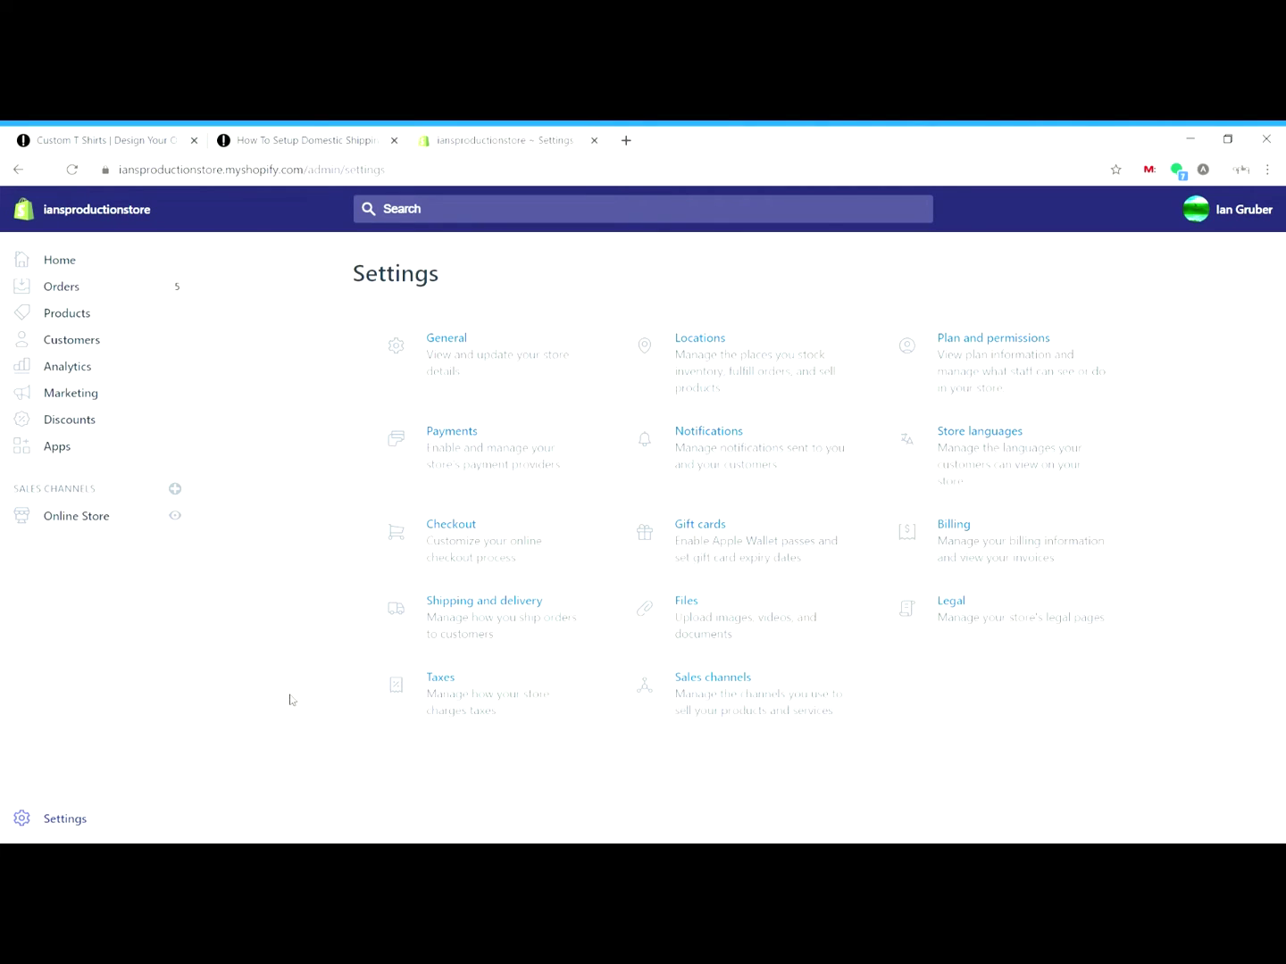
left_click(440, 345)
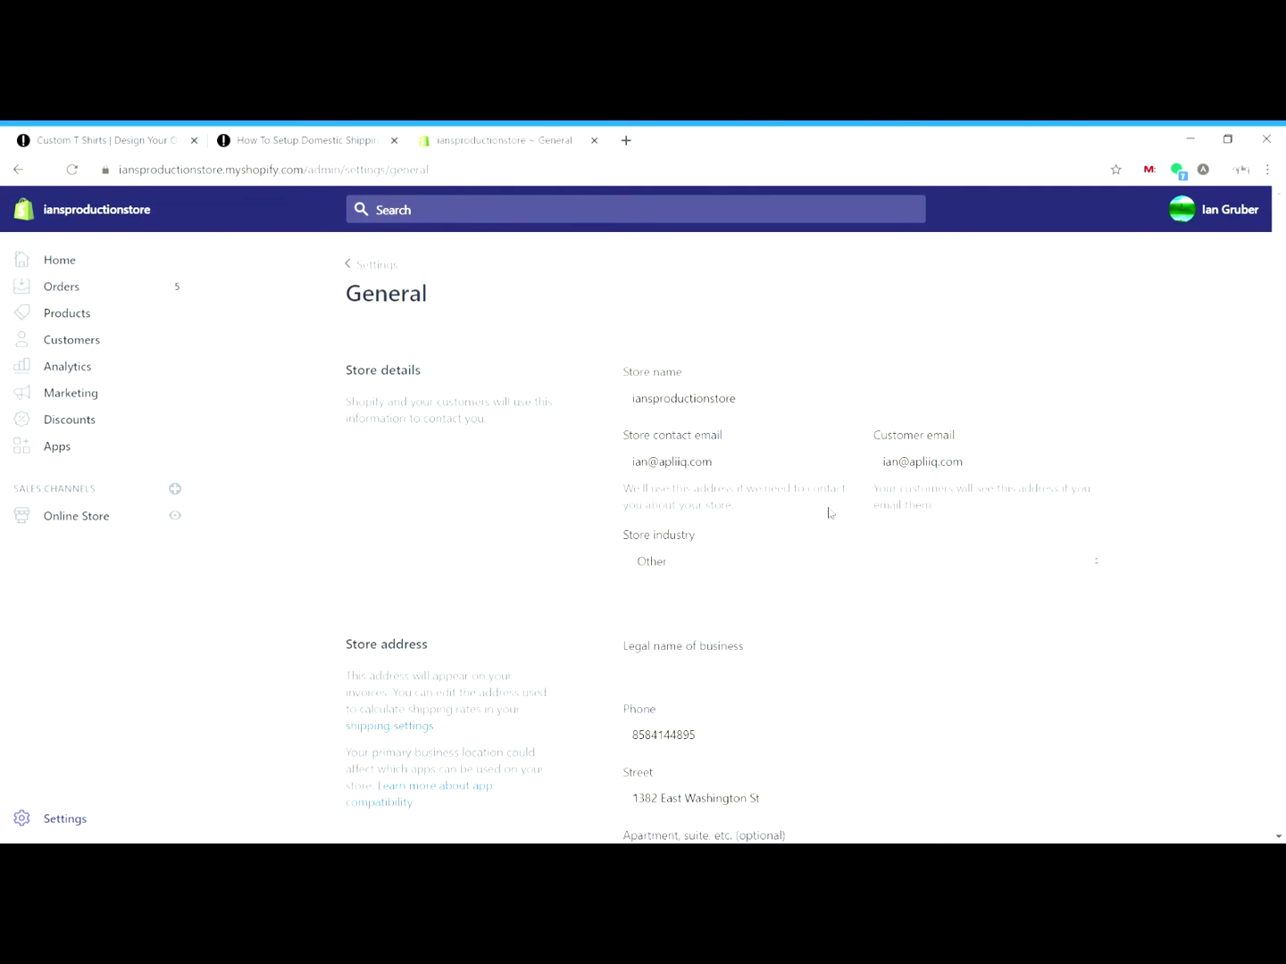
scroll(915, 521, "down", 7)
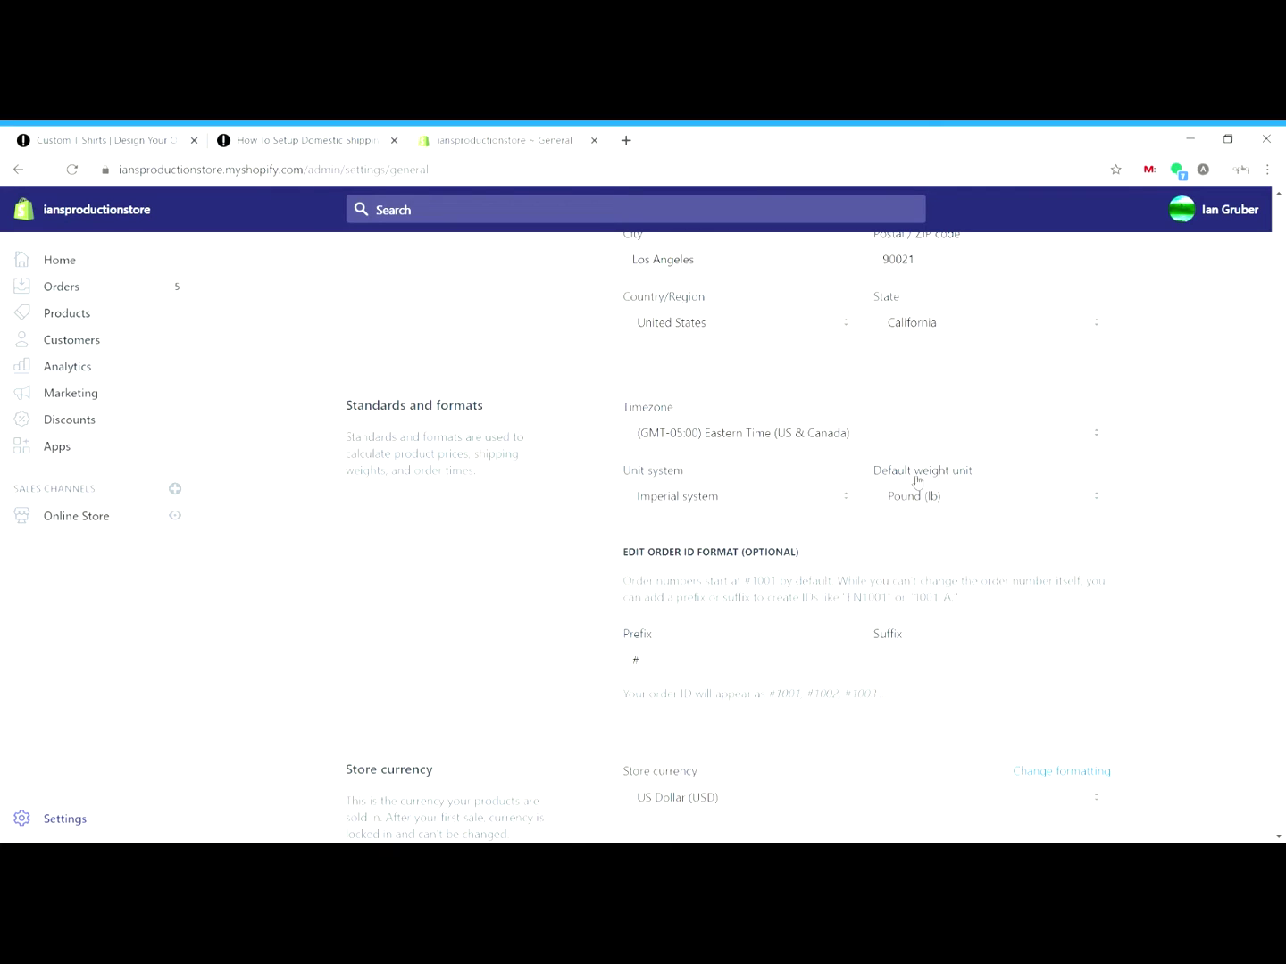
left_click(959, 498)
left_click(929, 542)
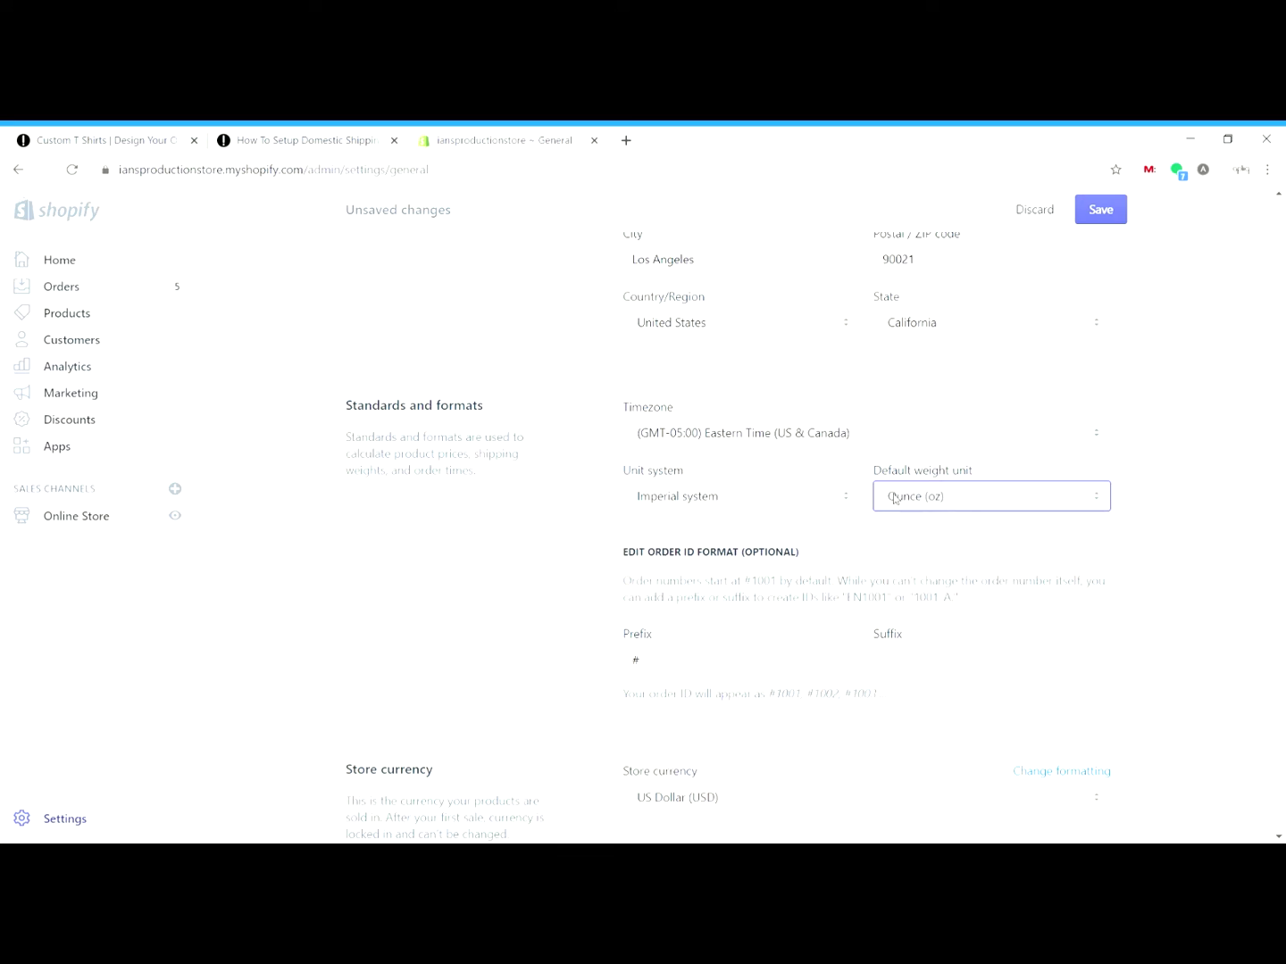
scroll(1207, 617, "down", 2)
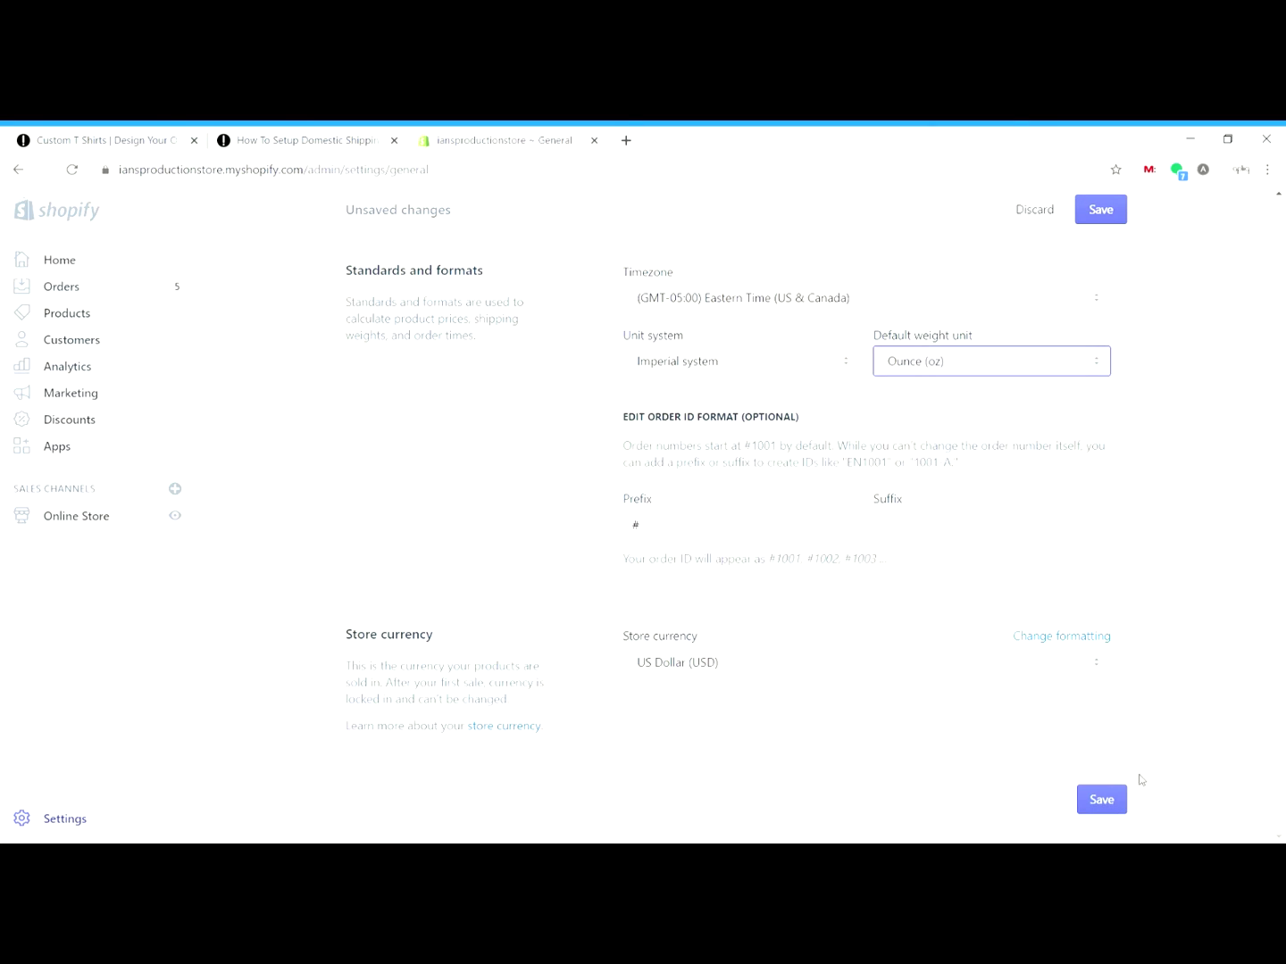
left_click(1104, 804)
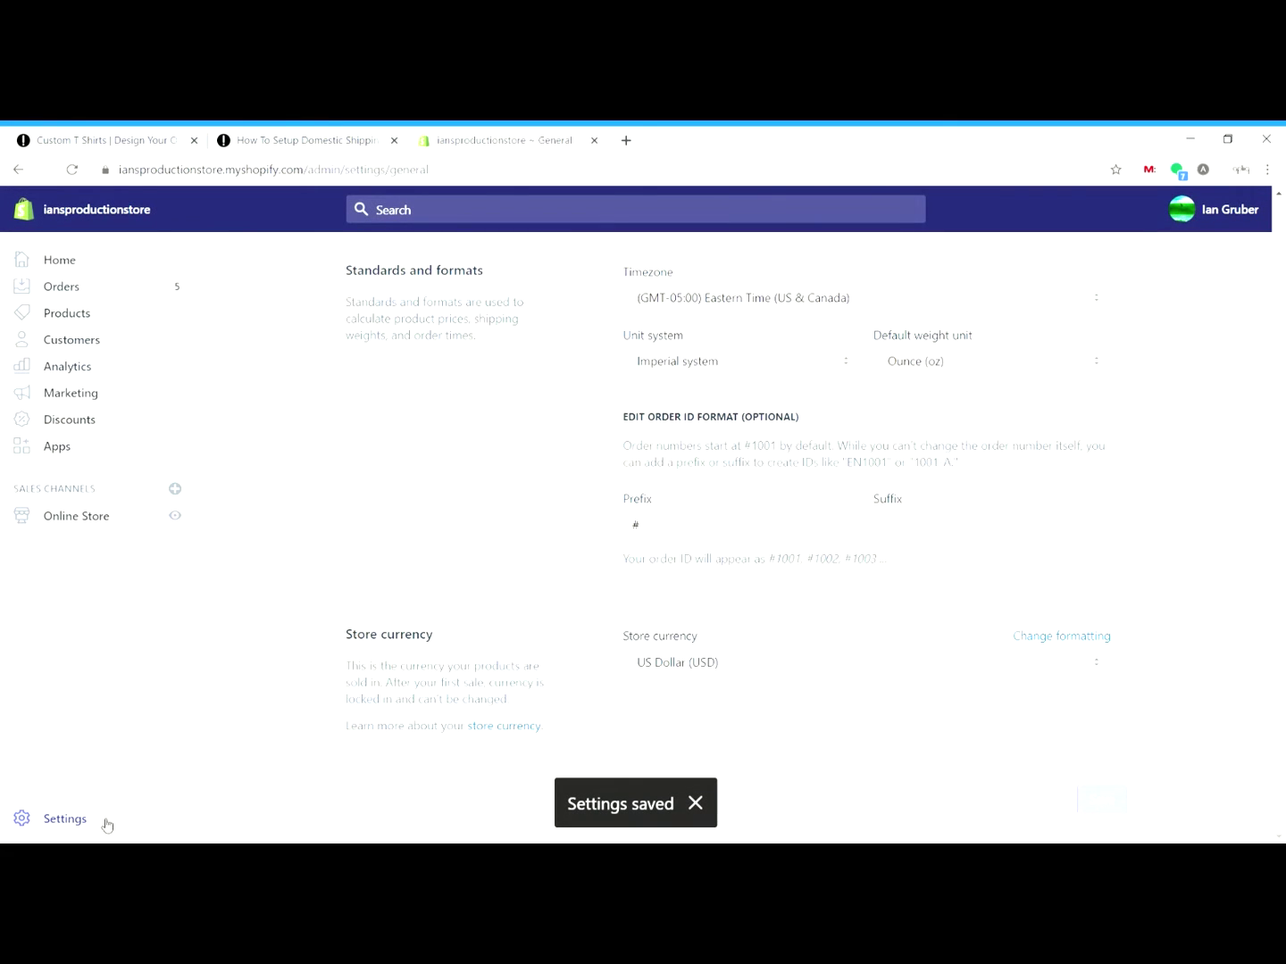
Step: Open the General shipping rates profile from Shipping and delivery settings
left_click(59, 829)
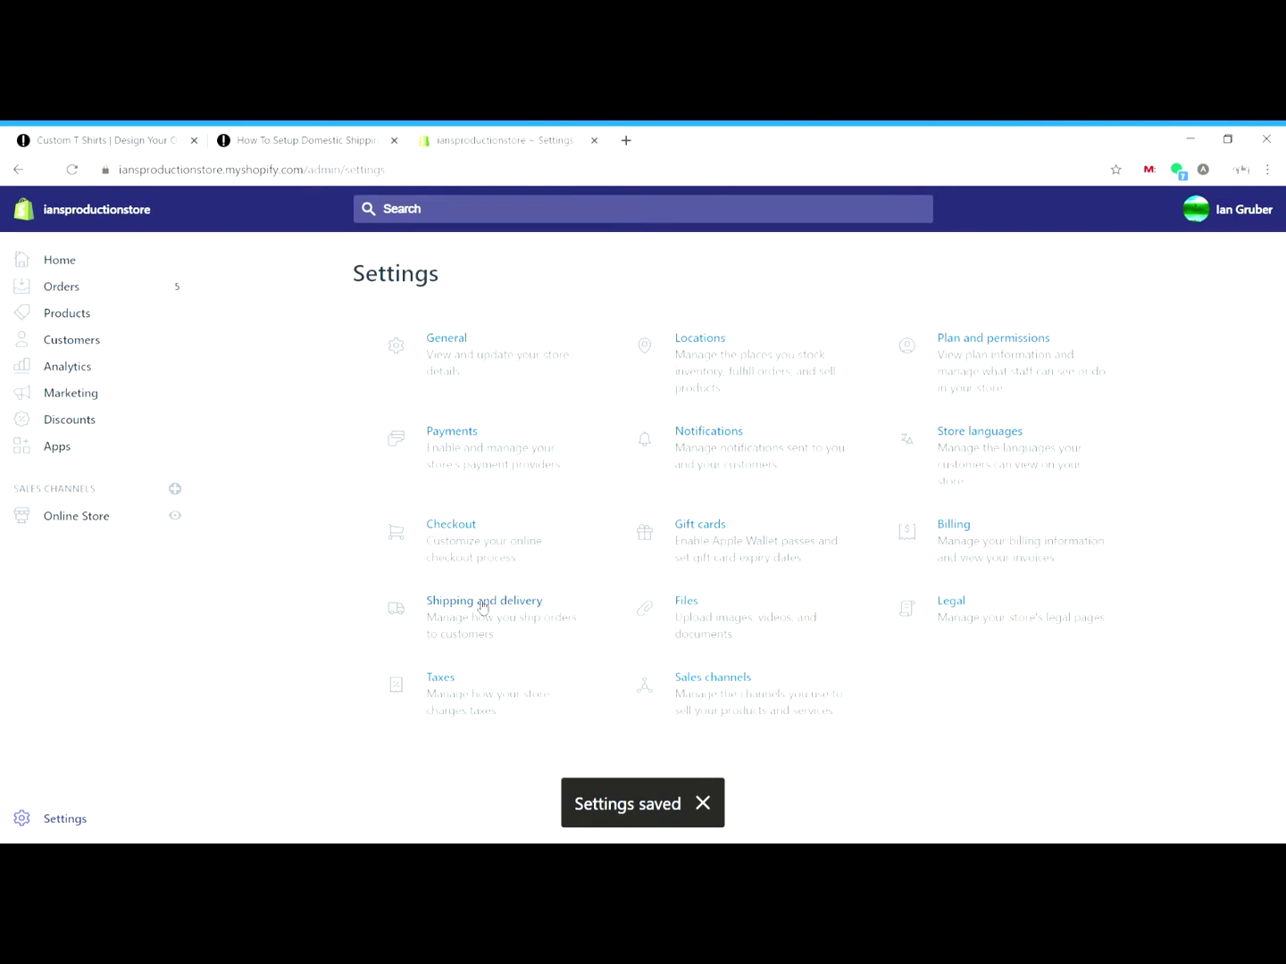
left_click(483, 606)
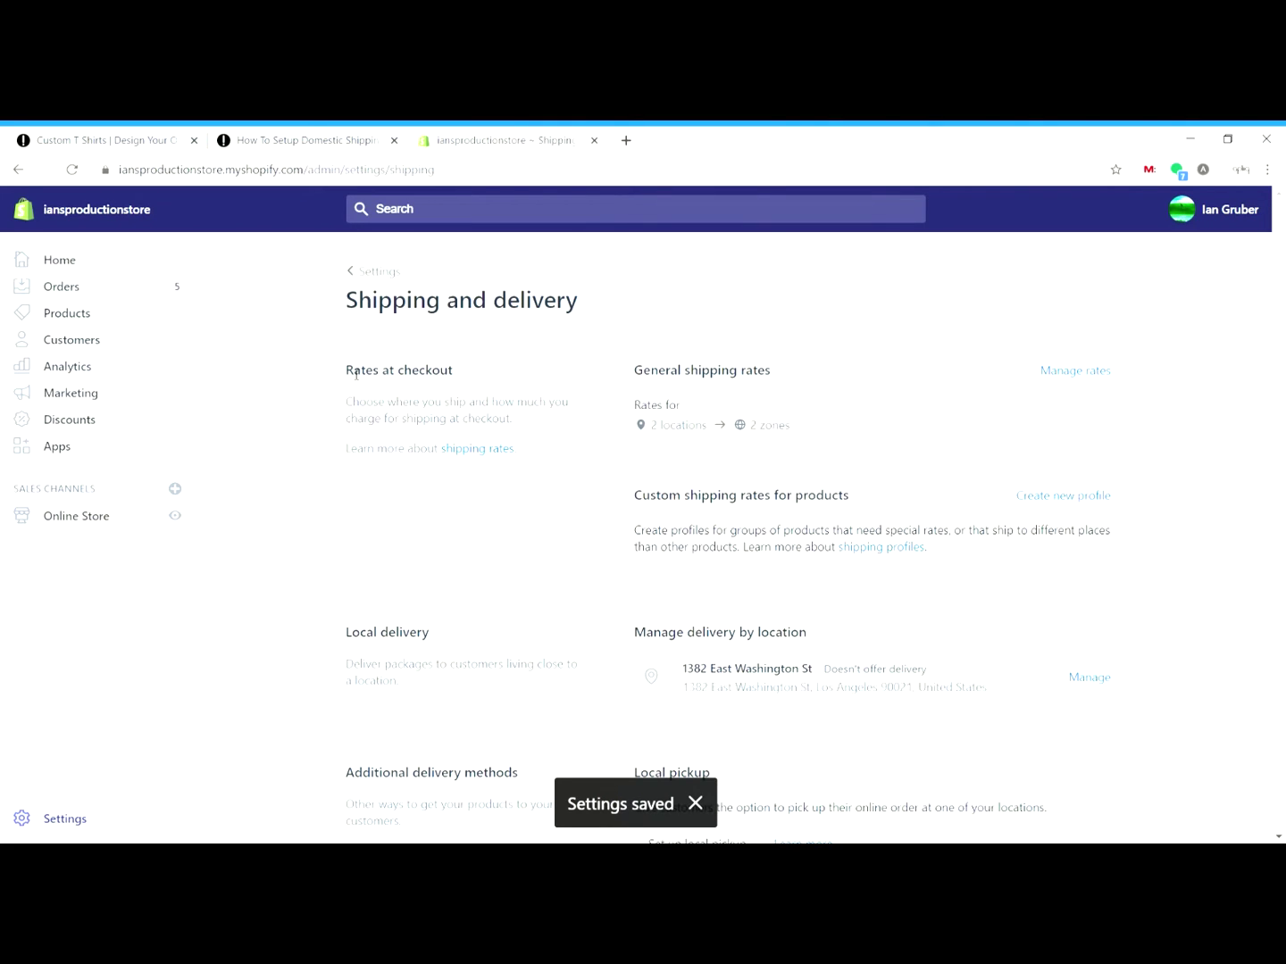
left_click_drag(347, 371, 459, 372)
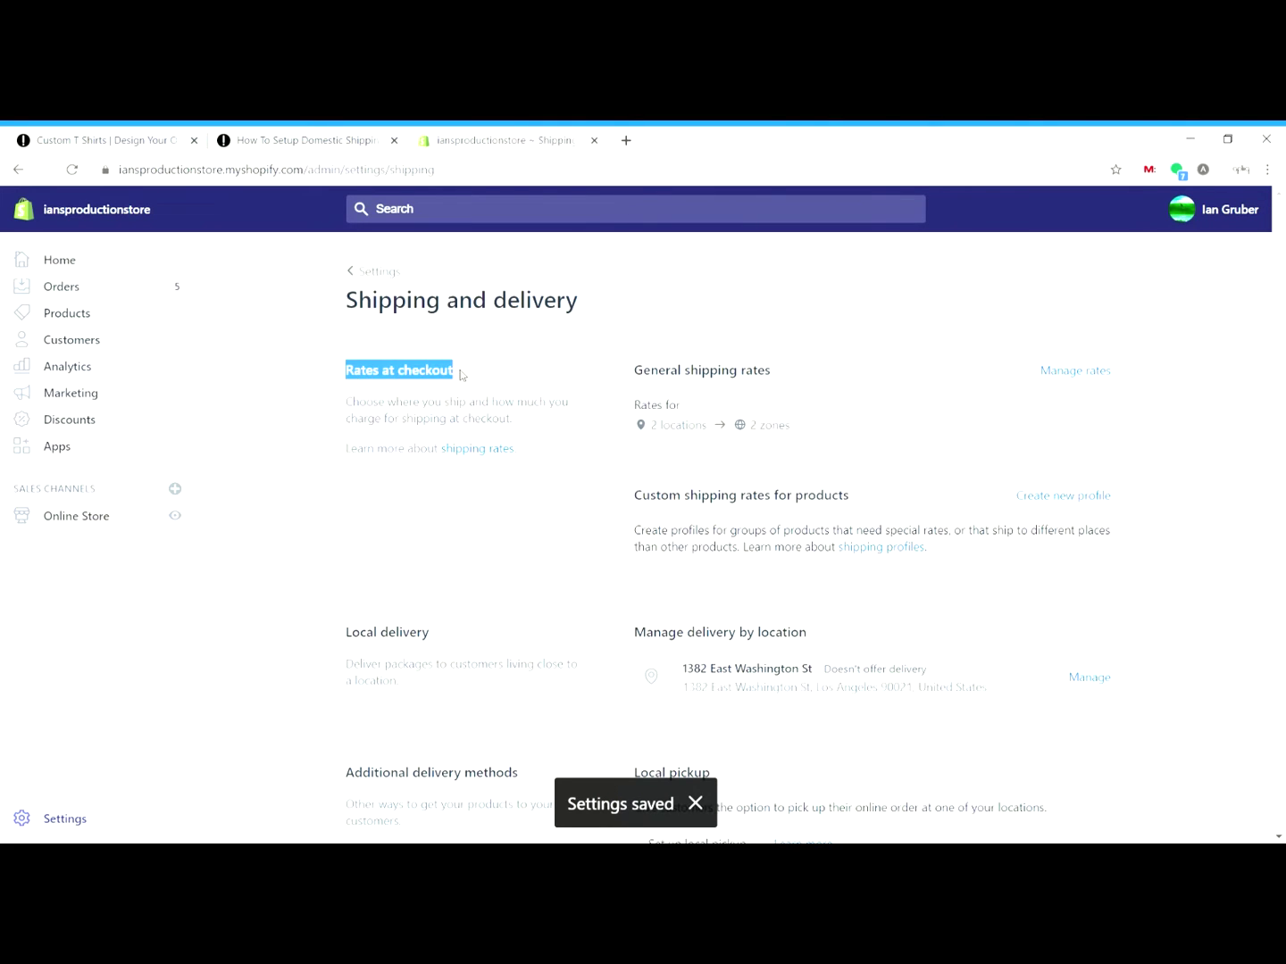
left_click(1084, 375)
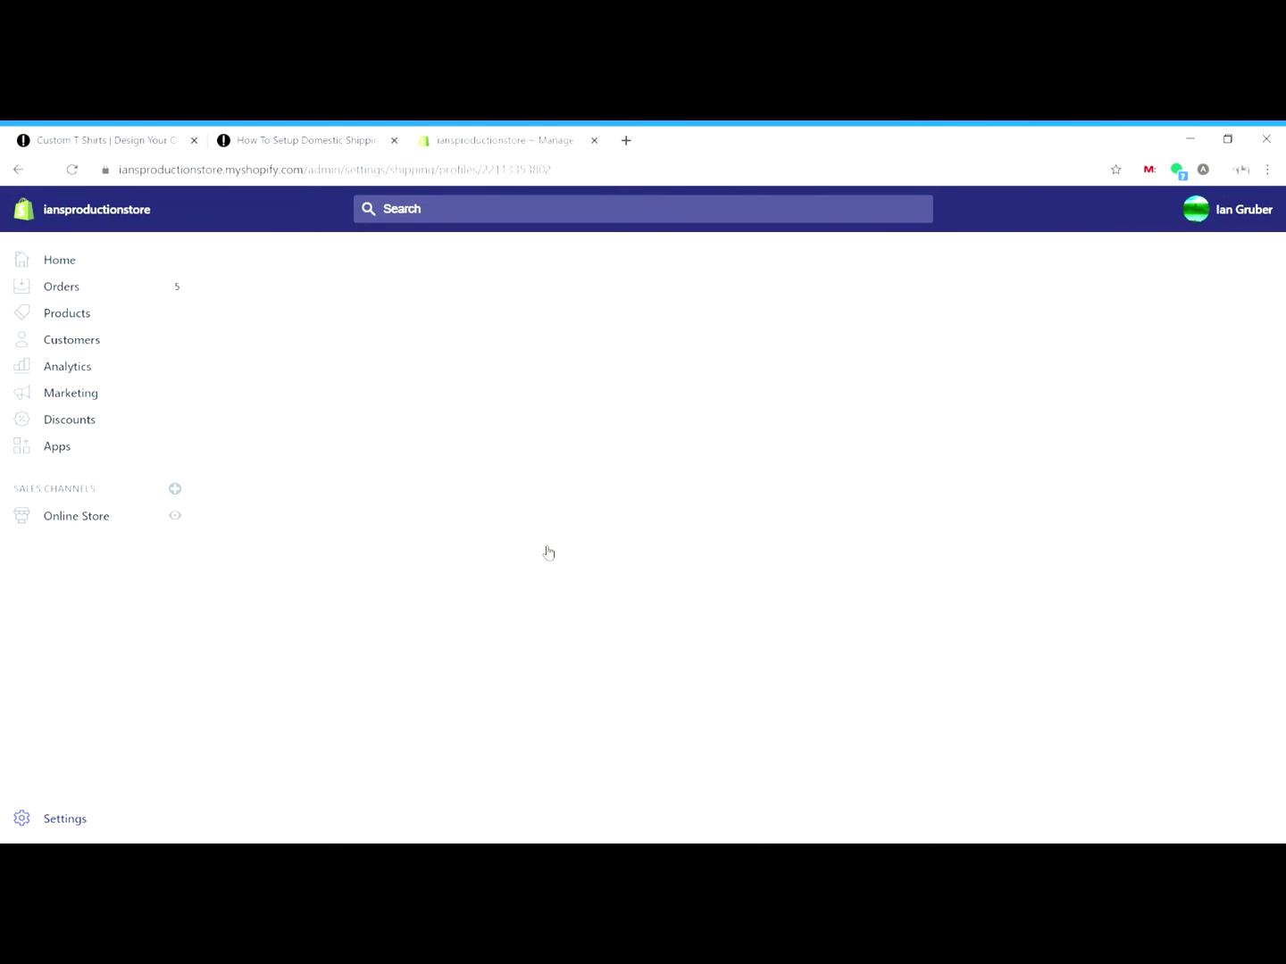
Step: Show the Shipping from details and highlight the Apliiq Dropship Fulfillment location
scroll(665, 566, "down", 5)
scroll(668, 568, "down", 1)
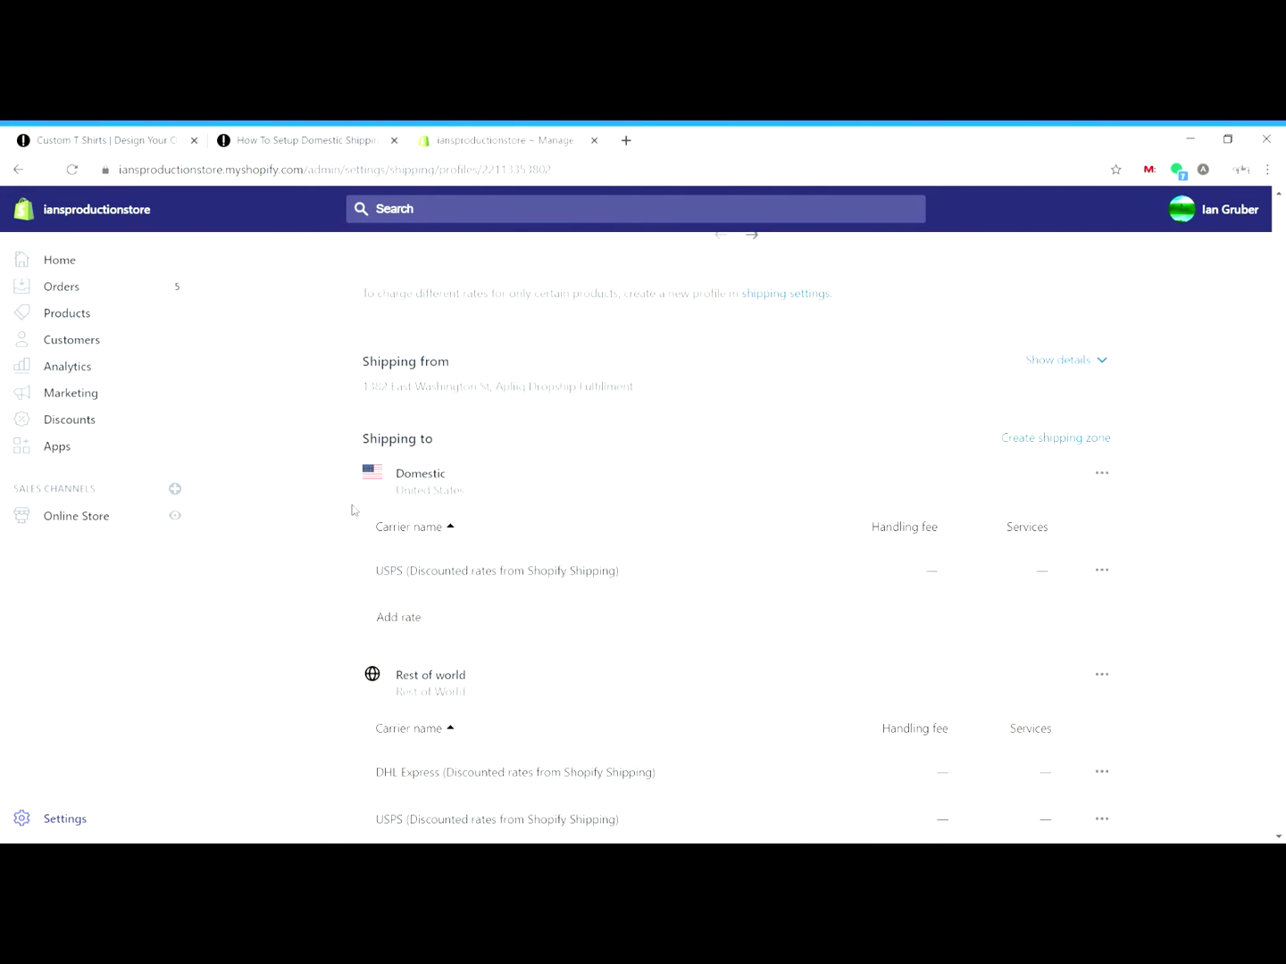
scroll(669, 578, "down", 2)
scroll(669, 575, "up", 3)
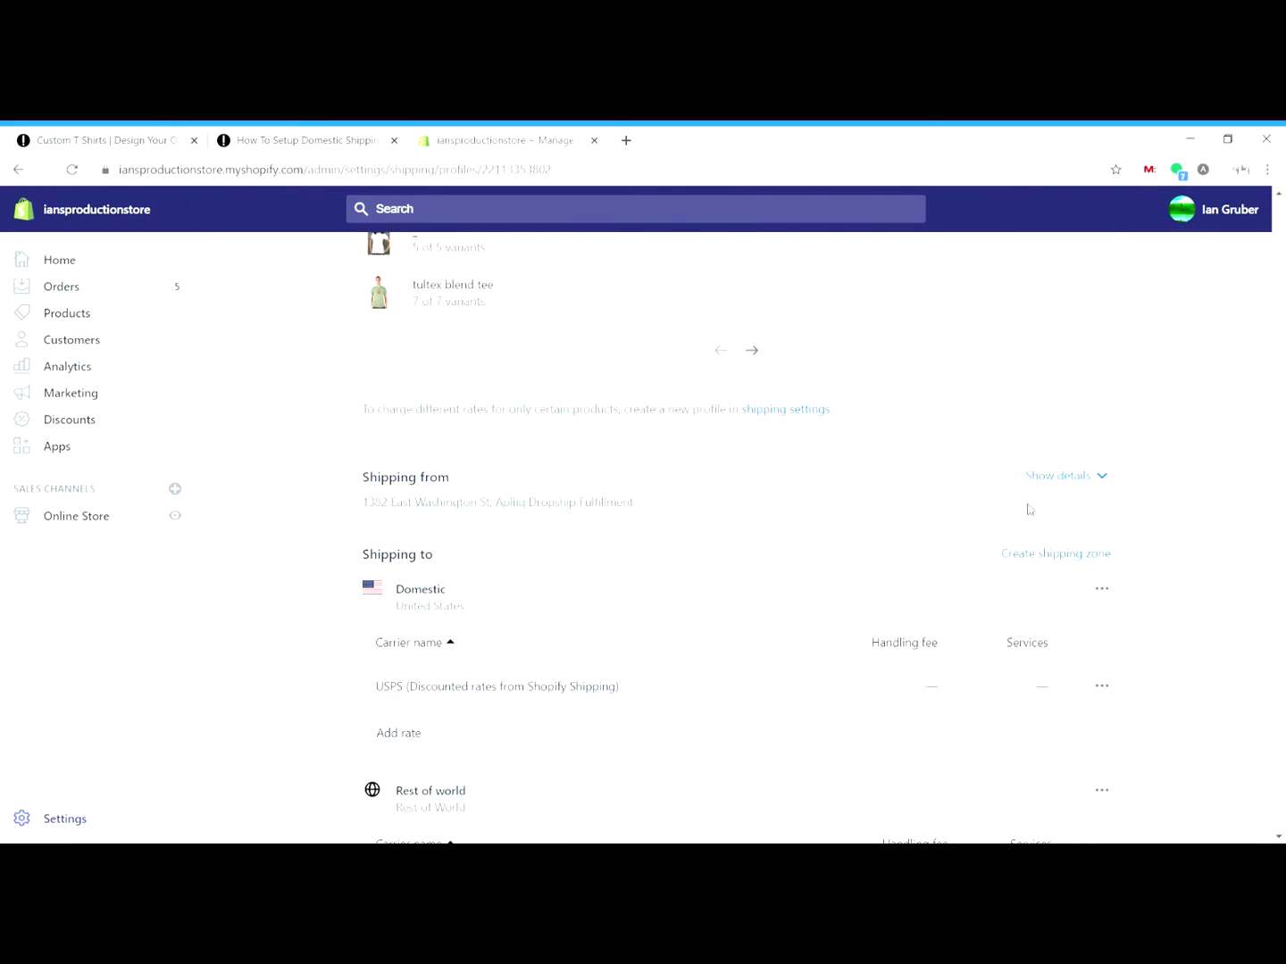
left_click(1111, 479)
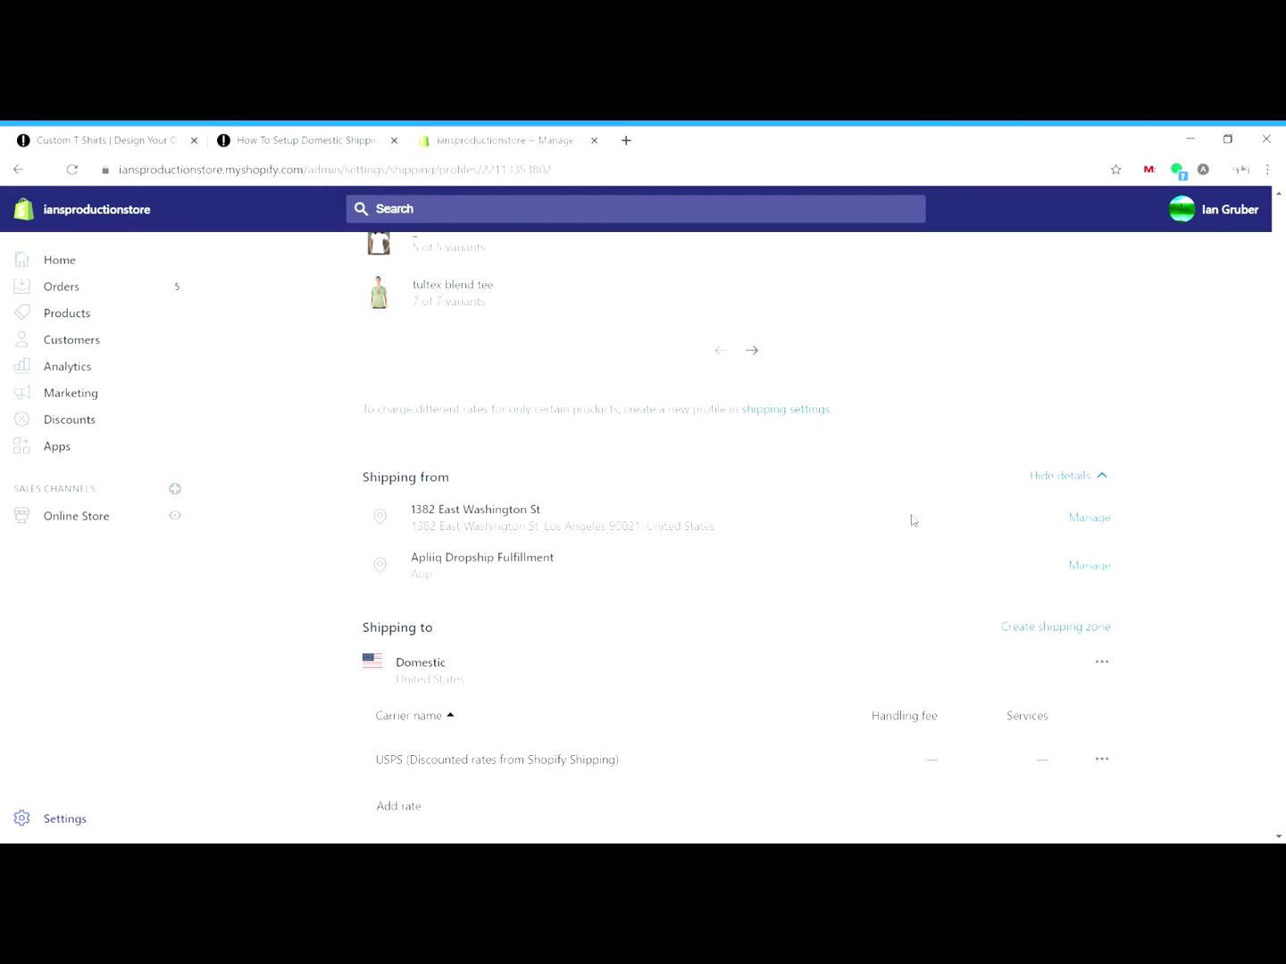
left_click_drag(411, 563, 533, 566)
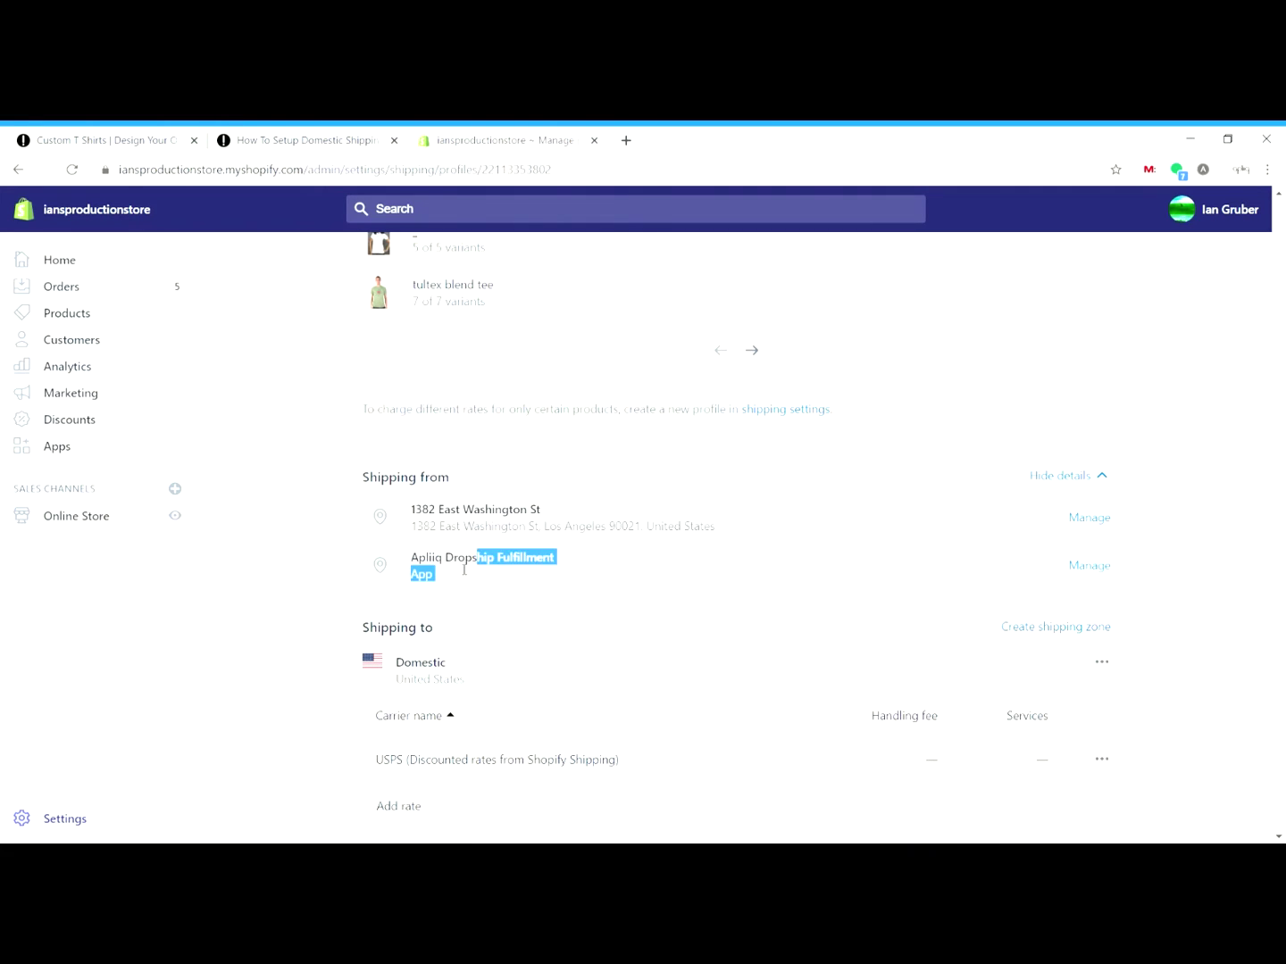
left_click_drag(436, 563, 397, 565)
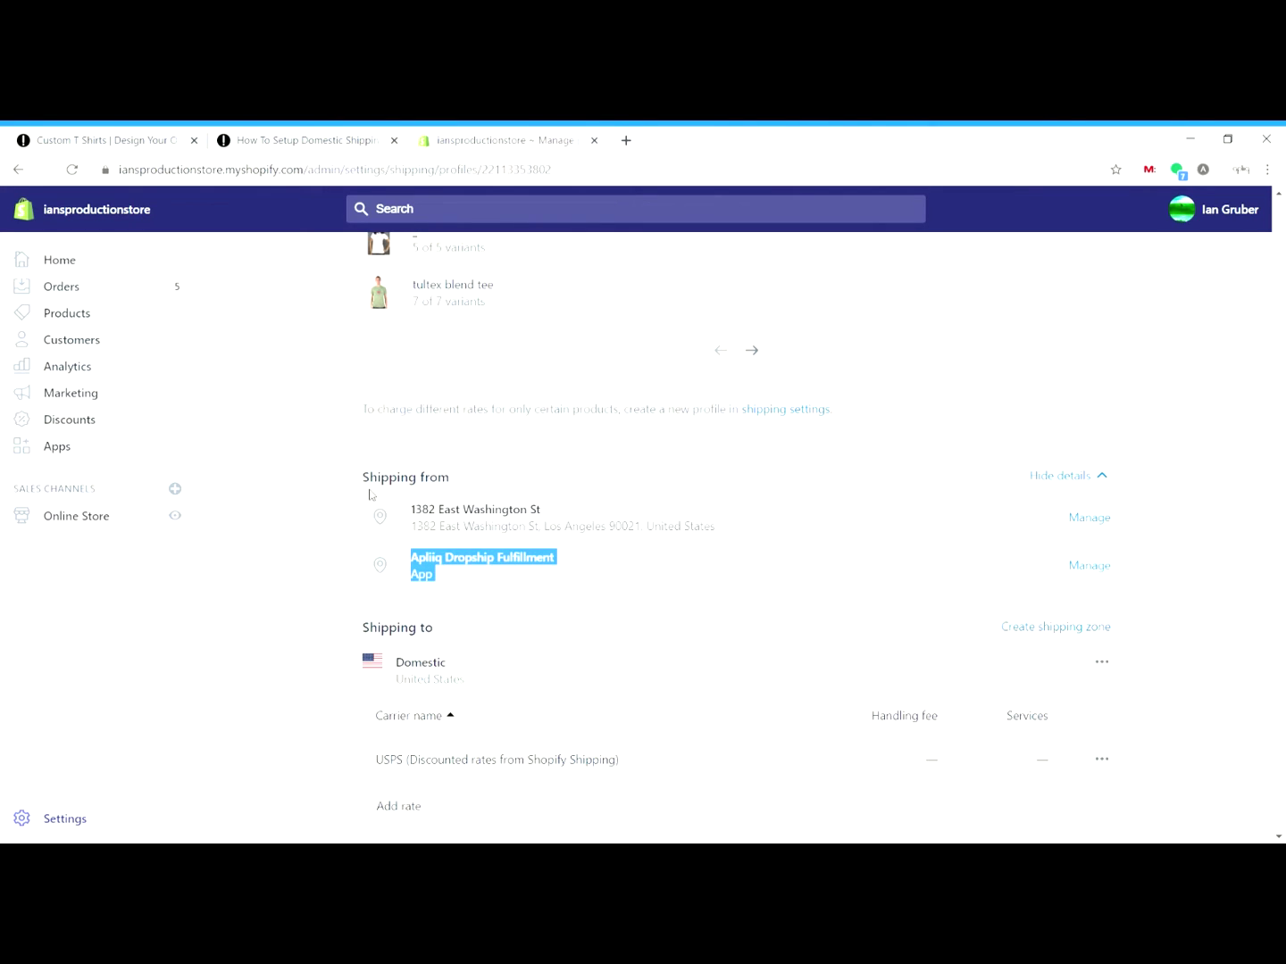
triple_click(437, 568)
scroll(562, 553, "down", 2)
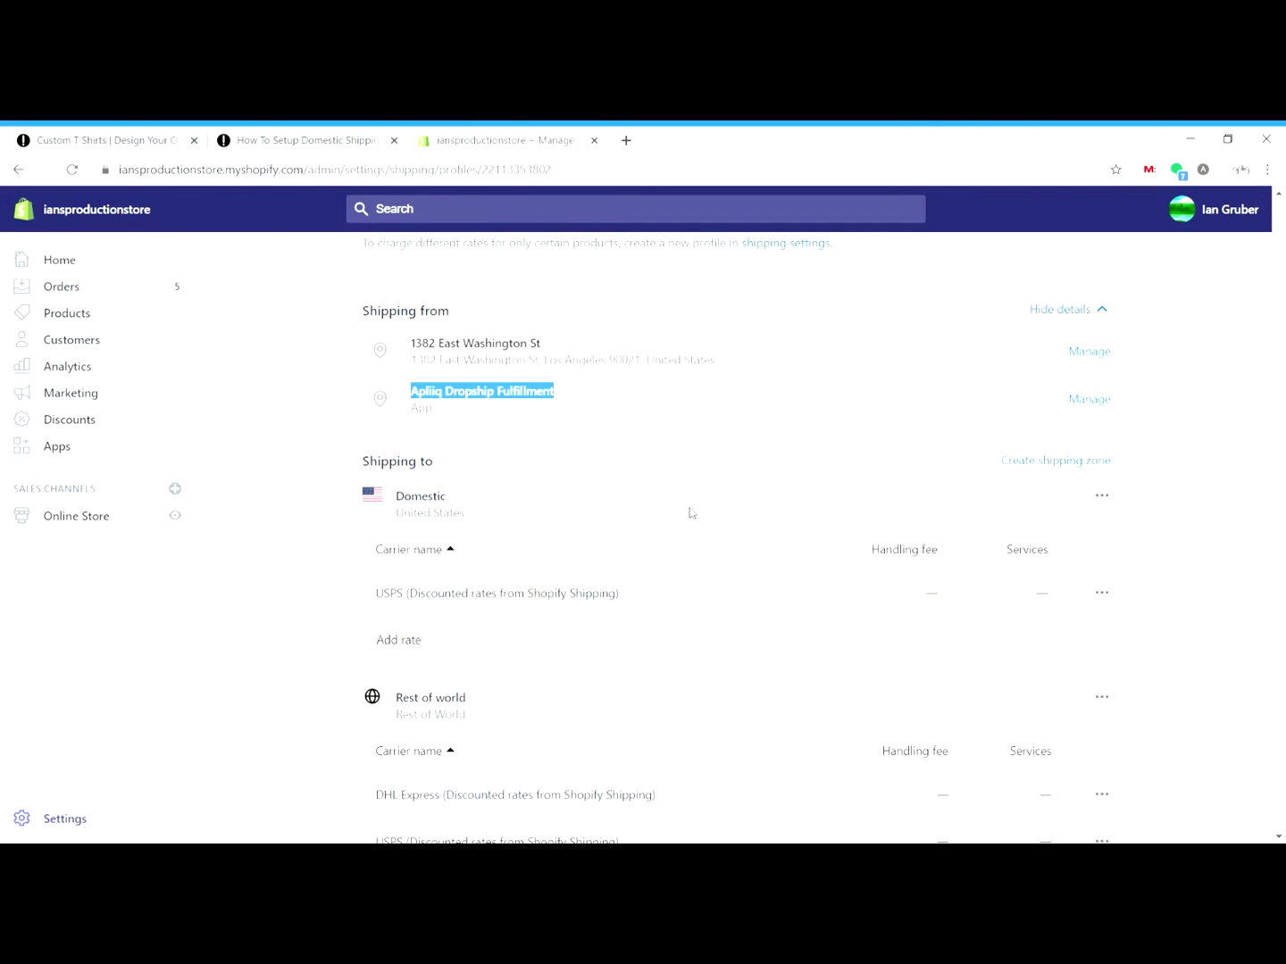
scroll(625, 598, "up", 3)
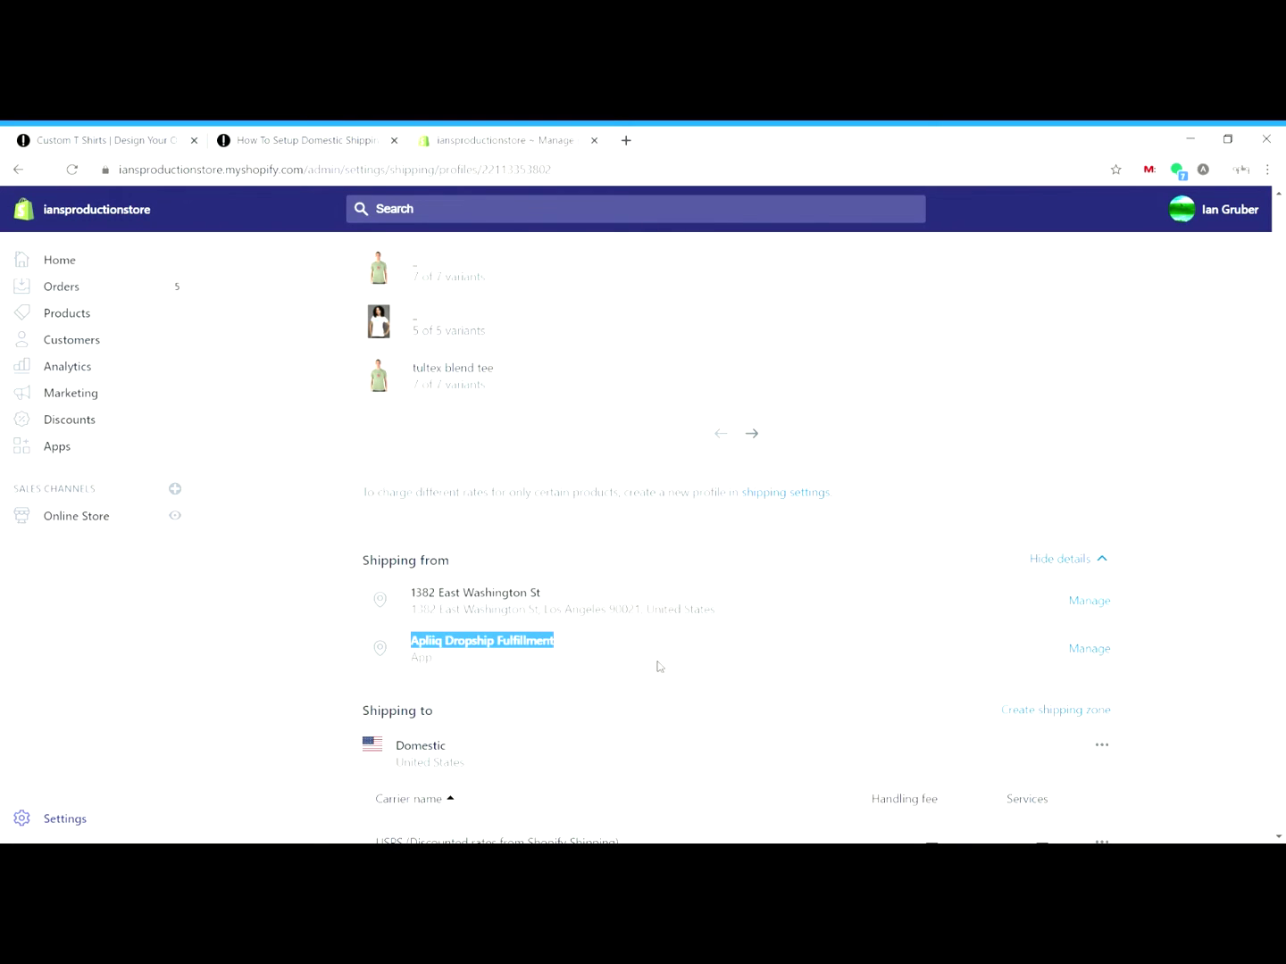
Step: Set Apliiq Dropship Fulfillment to have no rates
left_click(1089, 648)
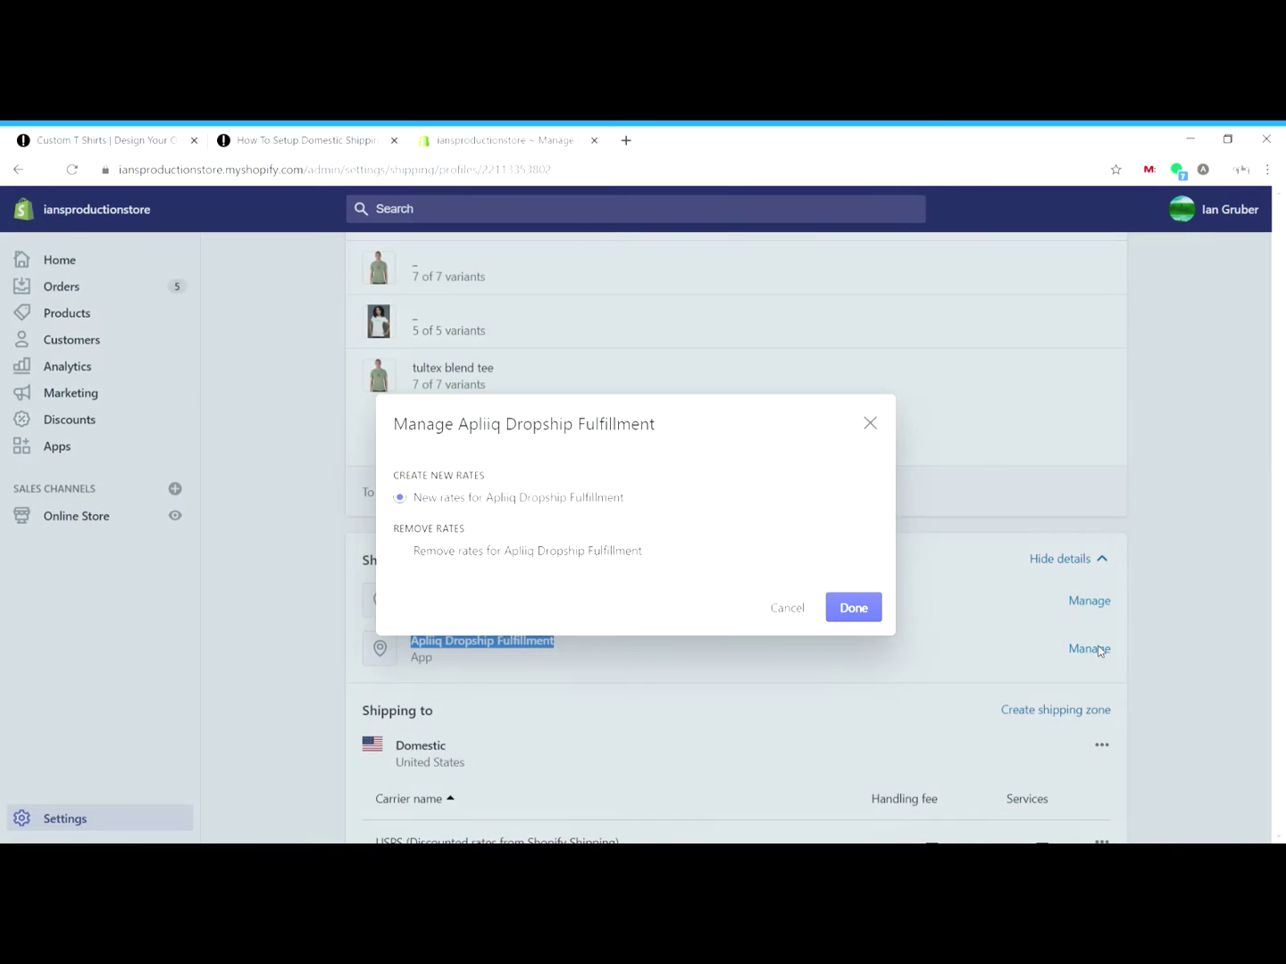
left_click(408, 554)
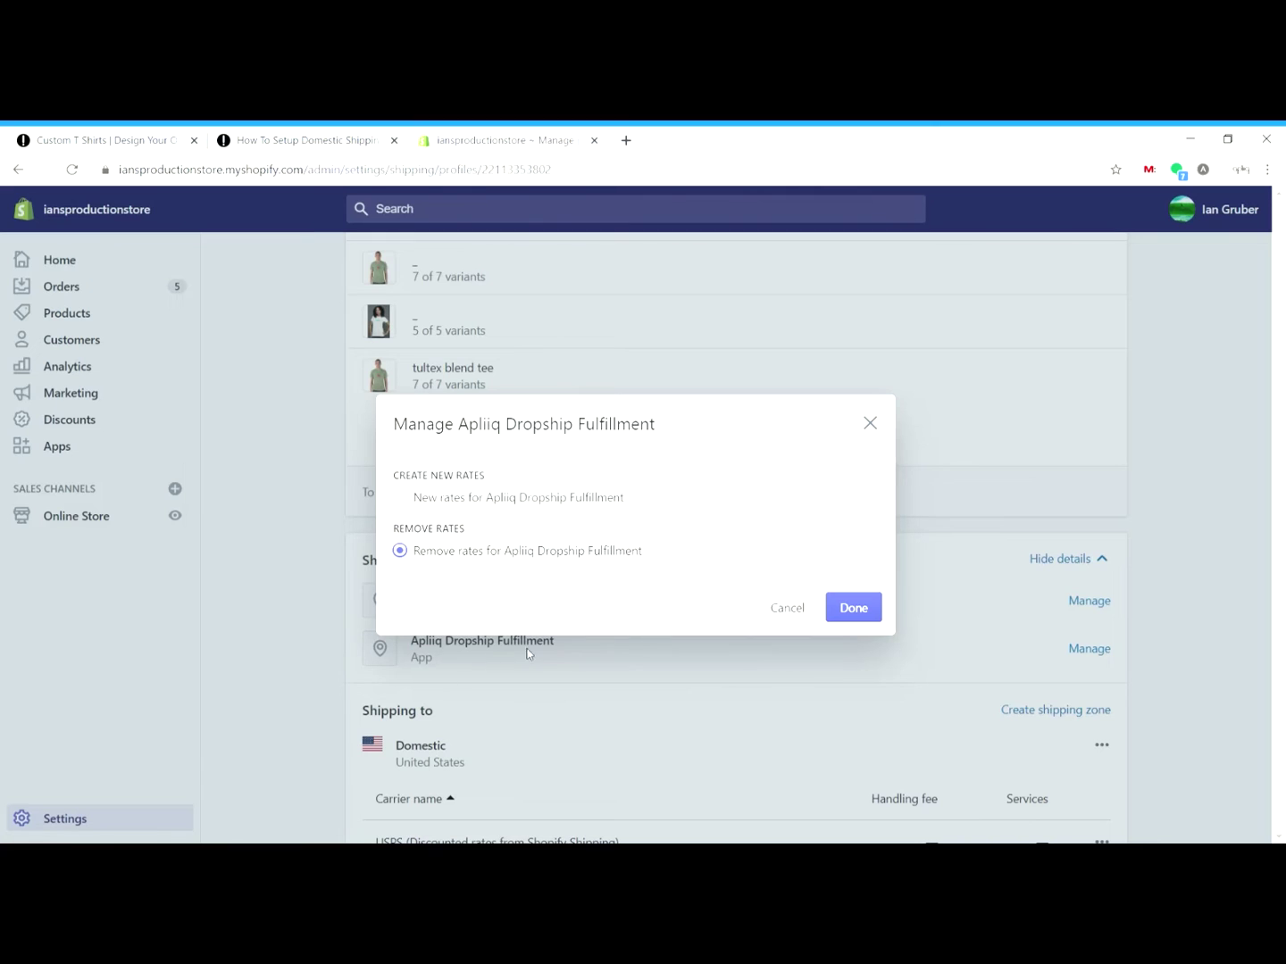
left_click(853, 608)
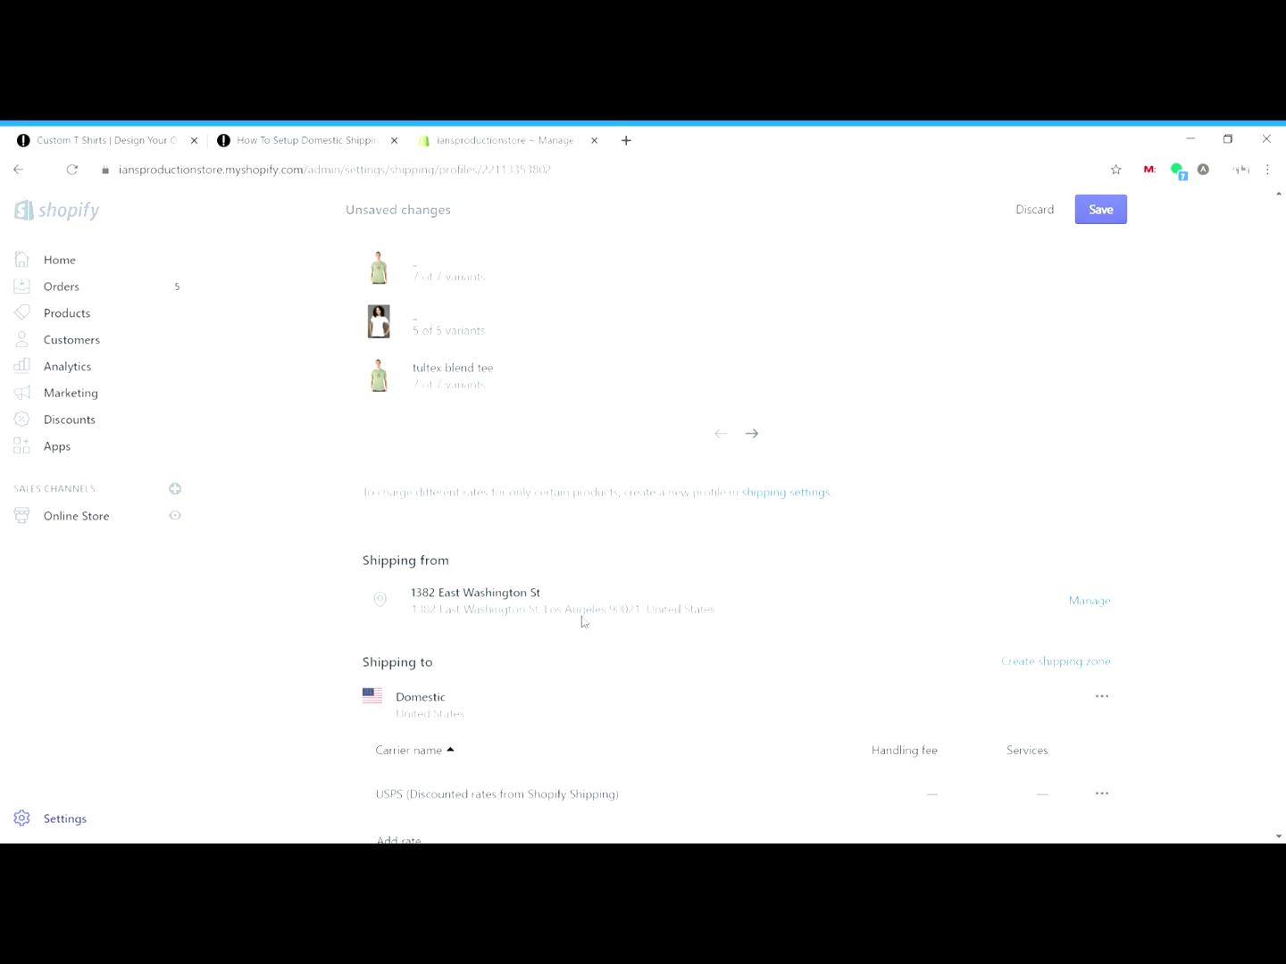
Step: Switch Apliiq Dropship Fulfillment to use new rates of its own
scroll(643, 631, "down", 5)
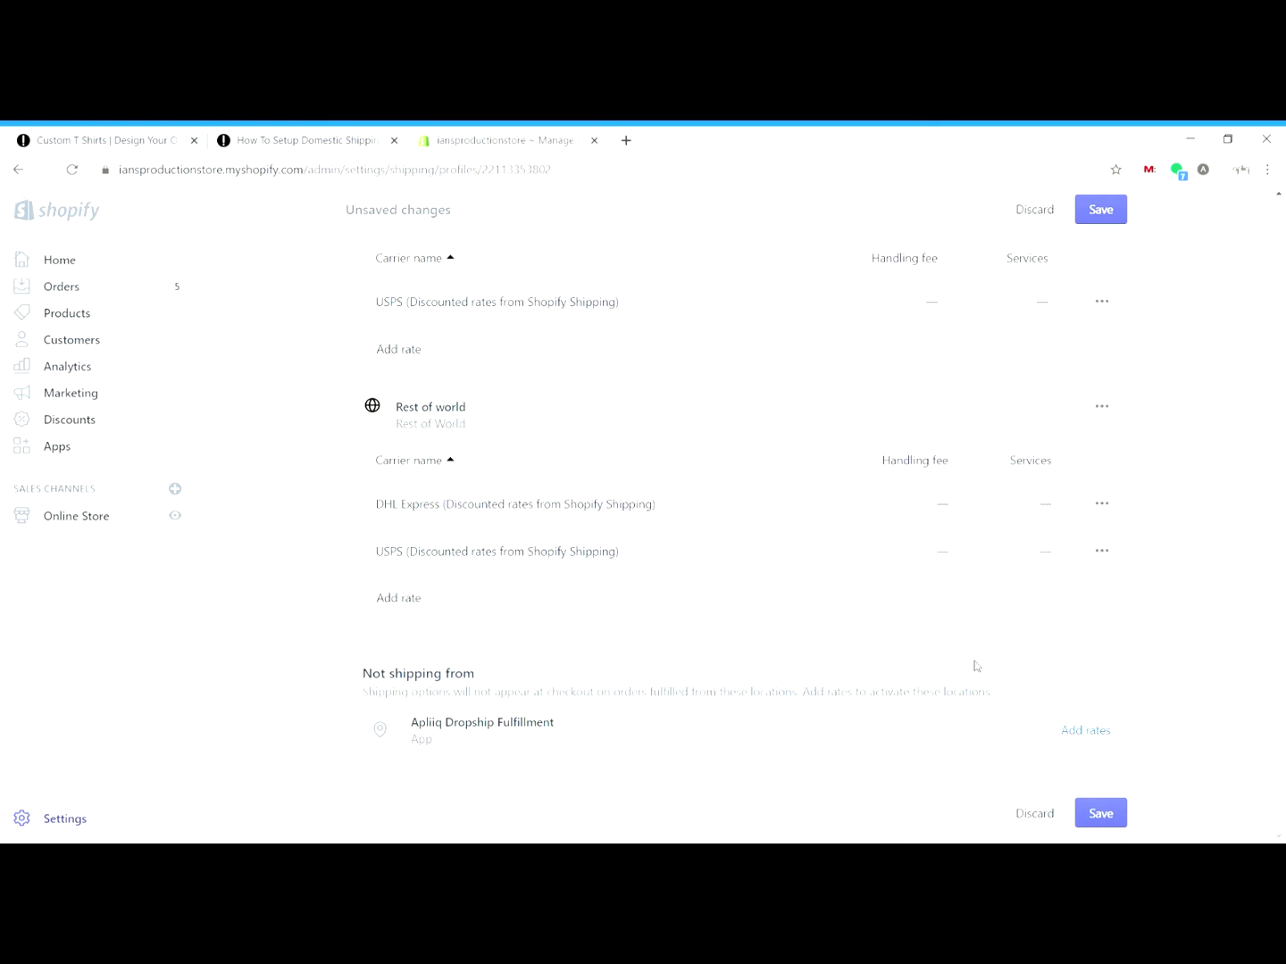
left_click(1097, 732)
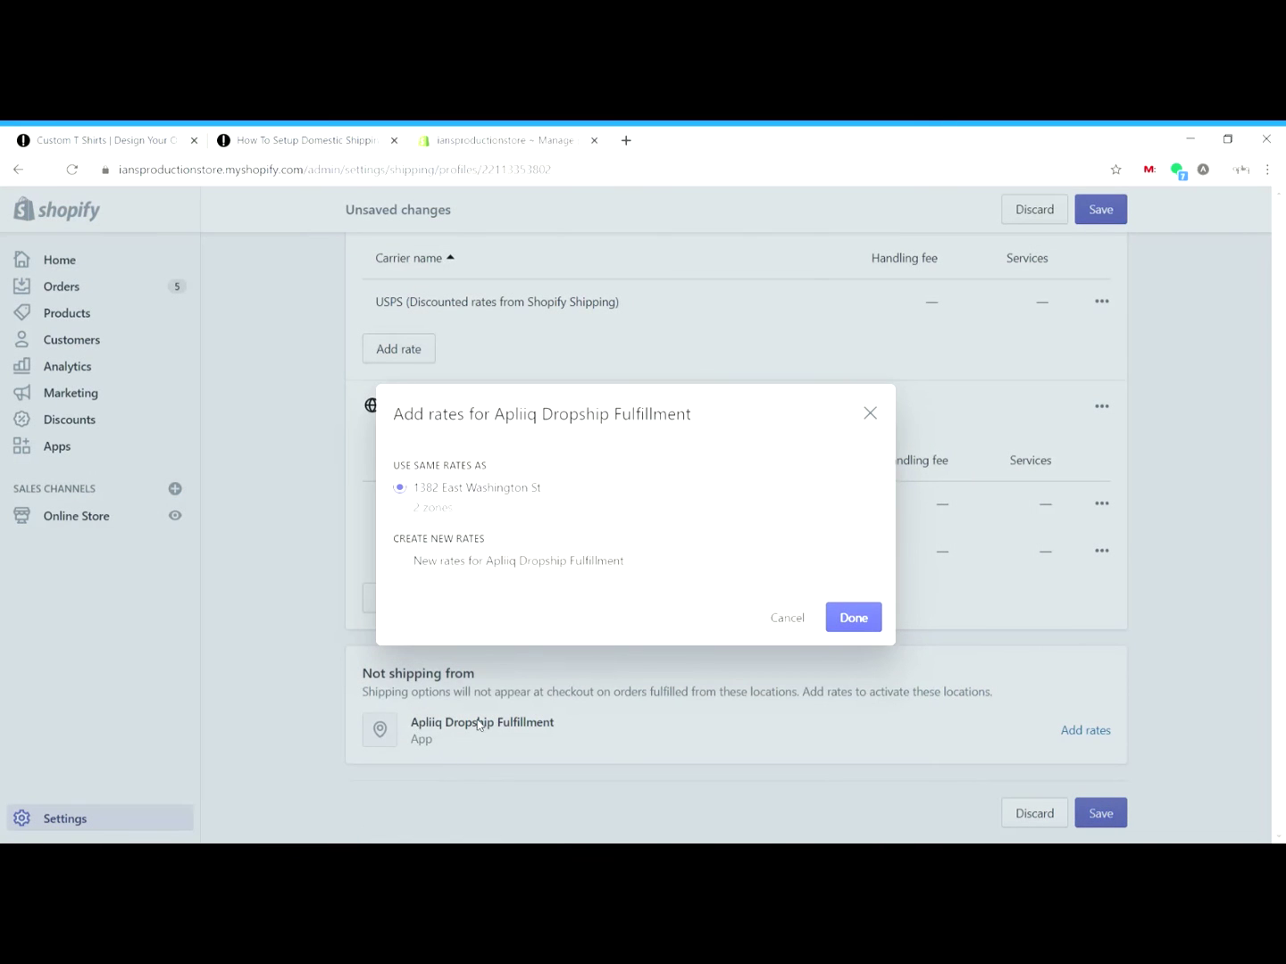
left_click(409, 563)
left_click(859, 618)
scroll(859, 619, "down", 3)
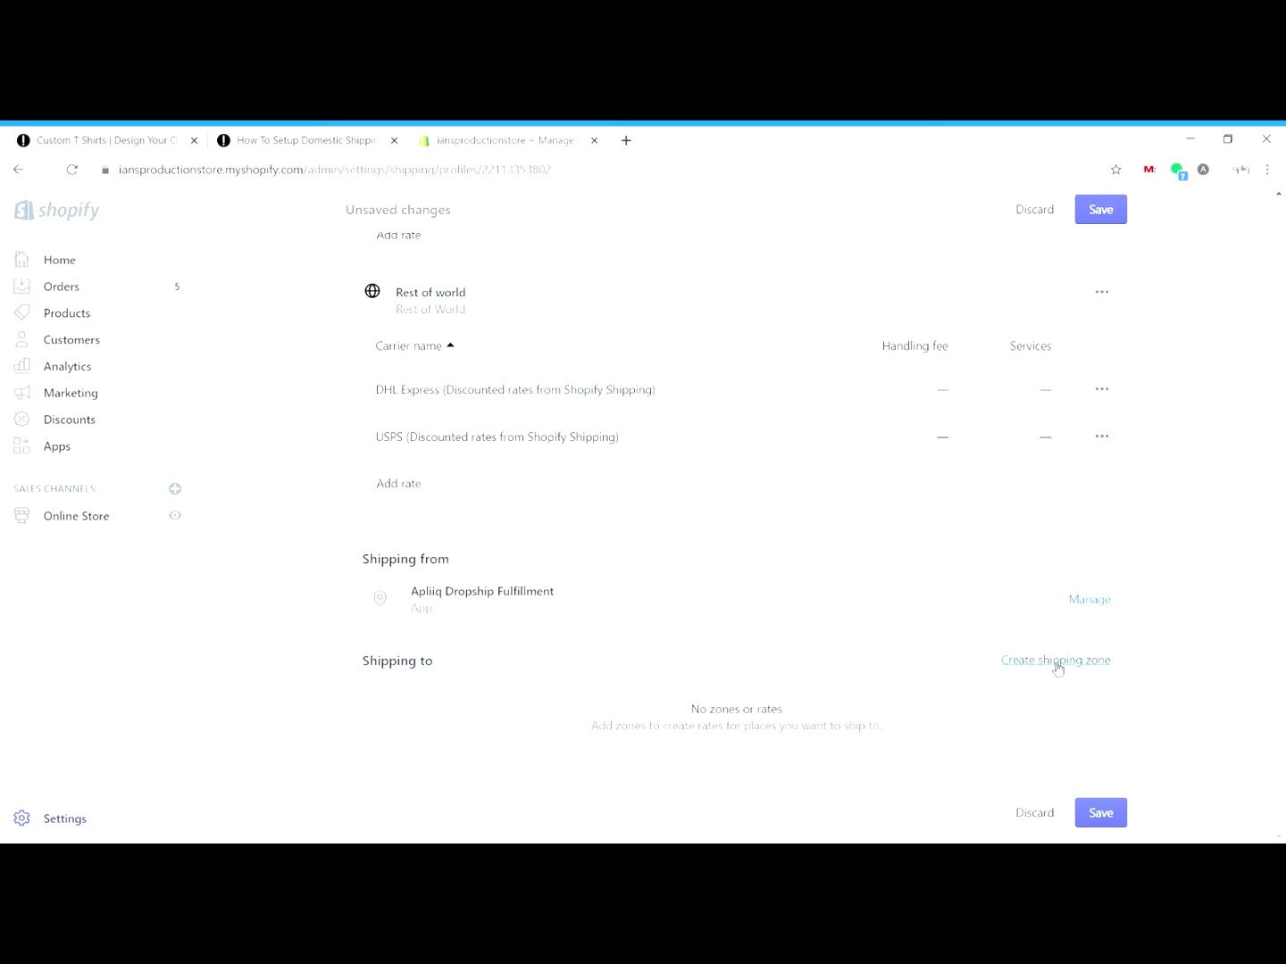
Step: Create a zone named 'Domestic Shipping' that includes all of the United States
left_click(1056, 662)
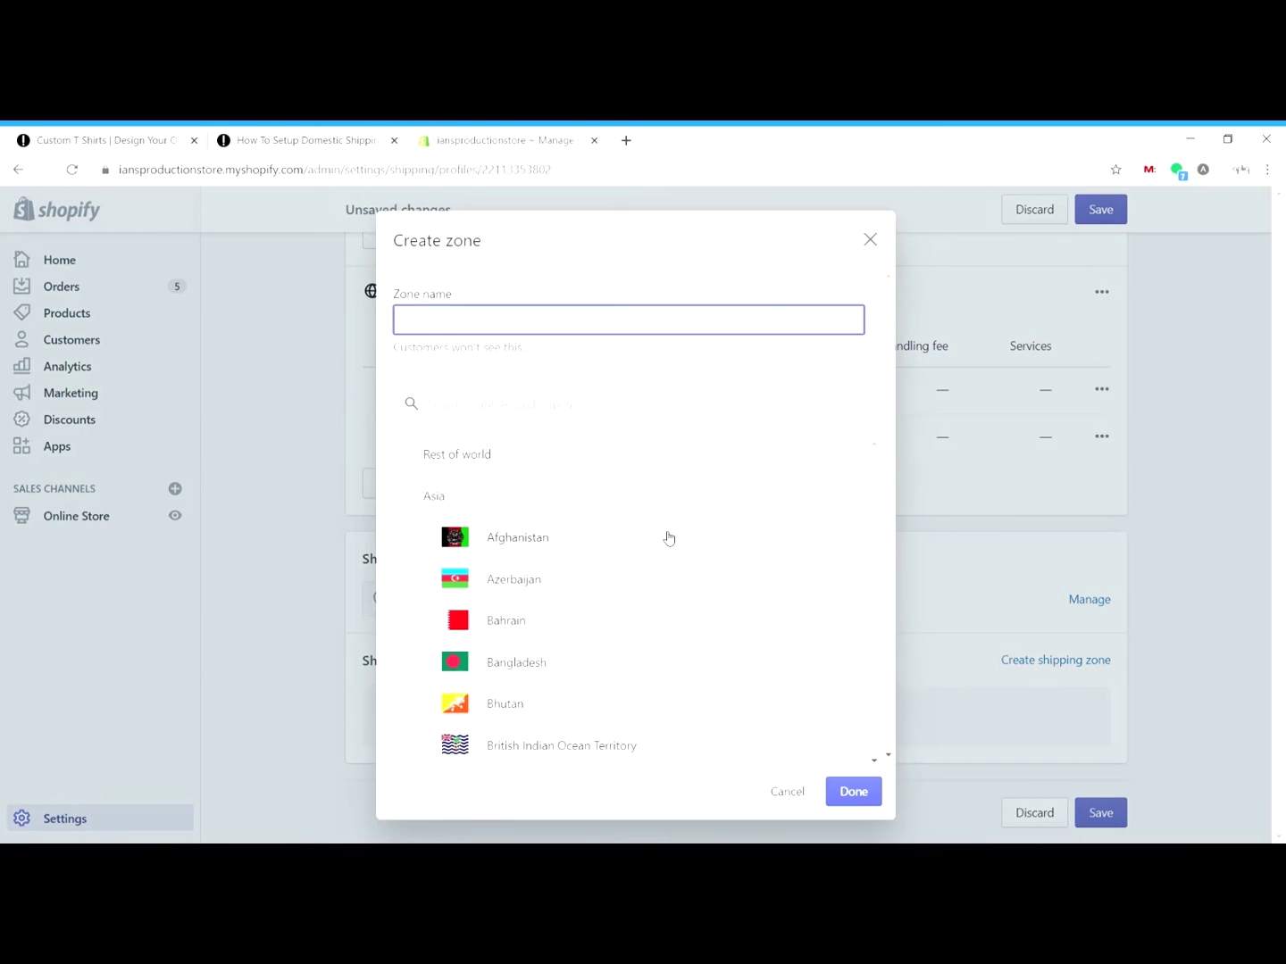
type("Do")
type("mestic")
type(" Sho")
type("ipping")
left_click(425, 403)
type("unt")
key("BackSpace")
type("ited")
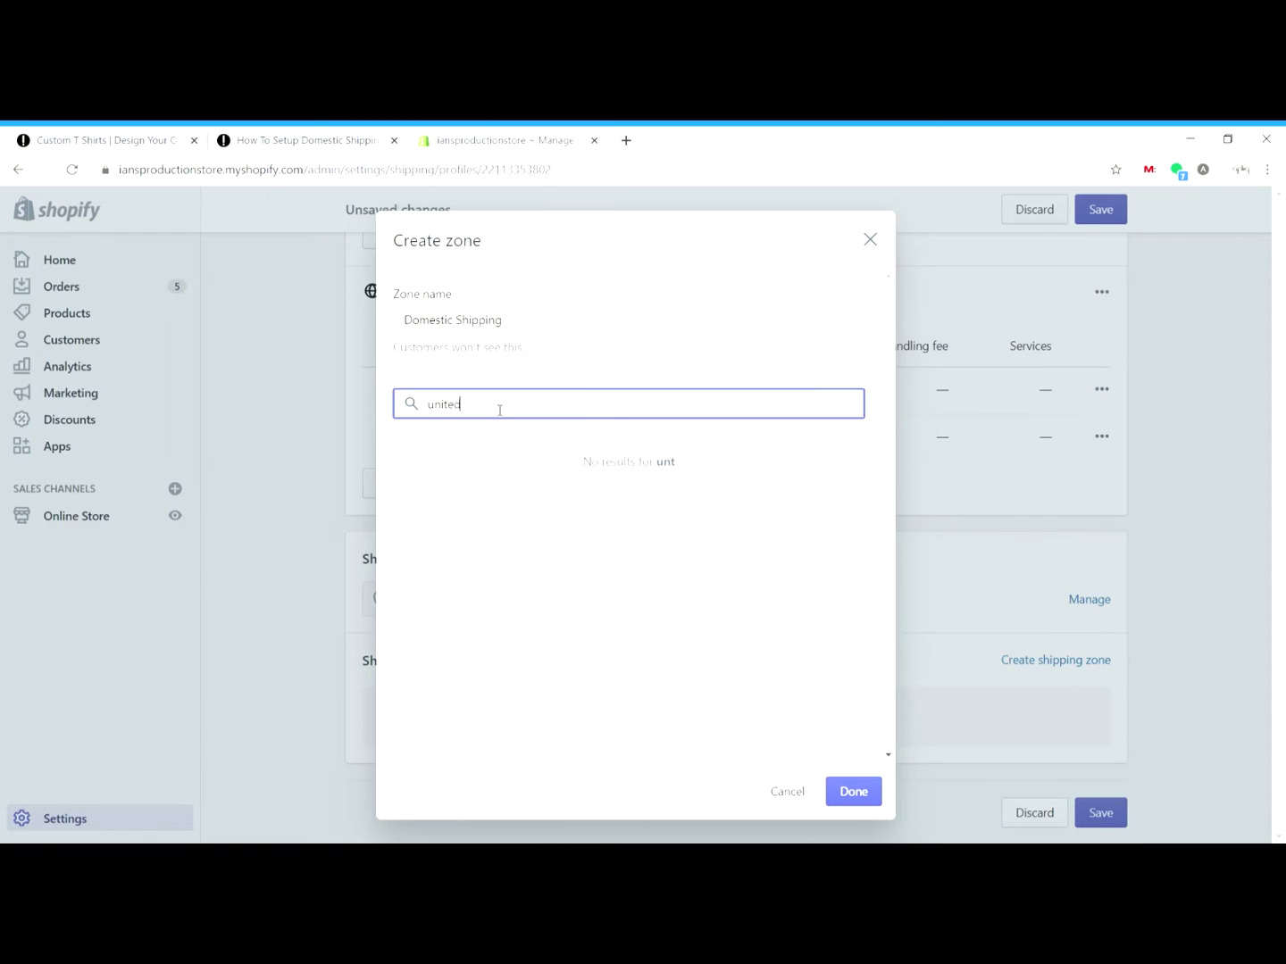
type(" states")
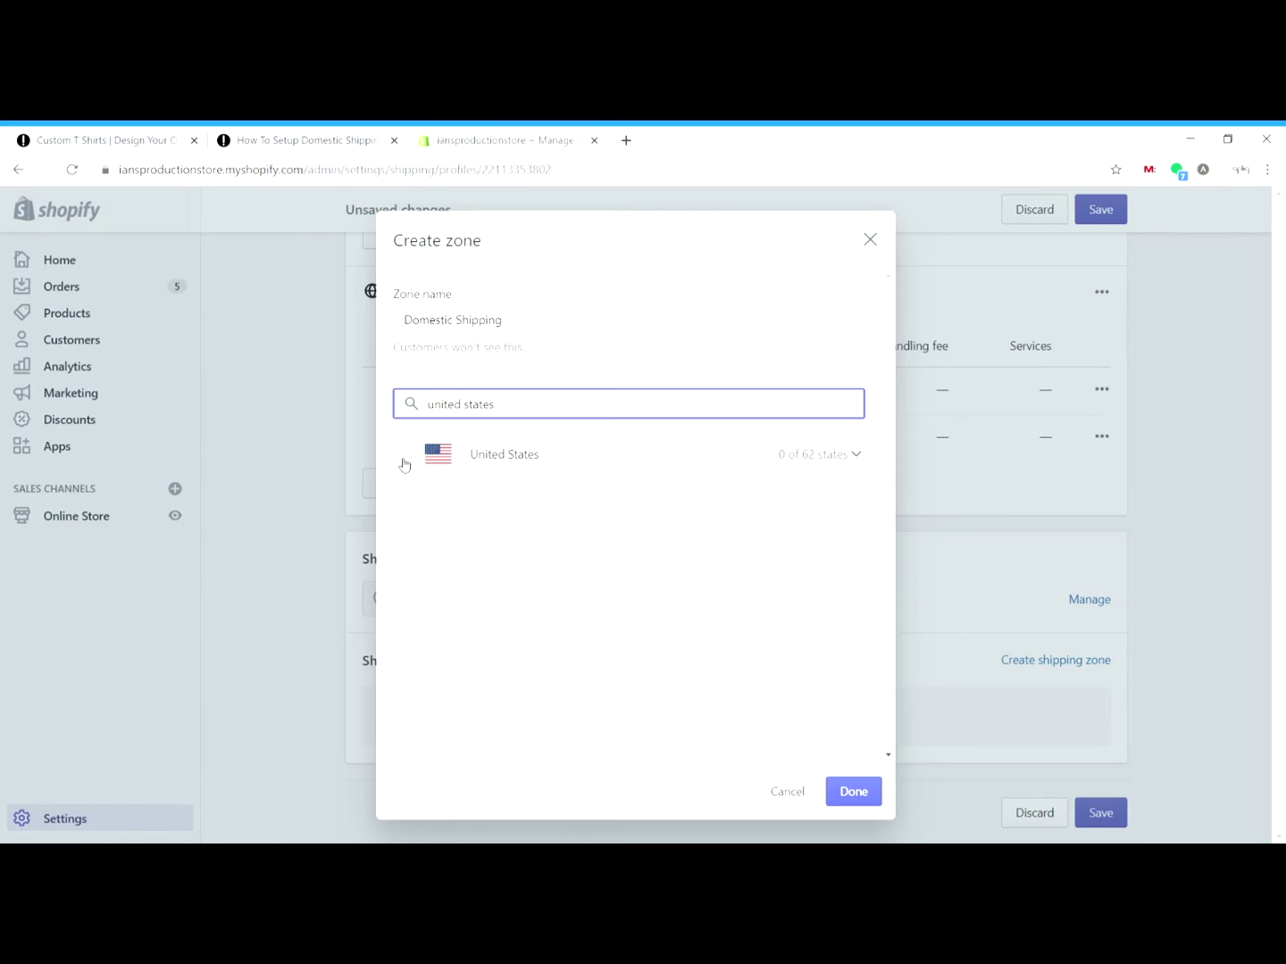
left_click(400, 455)
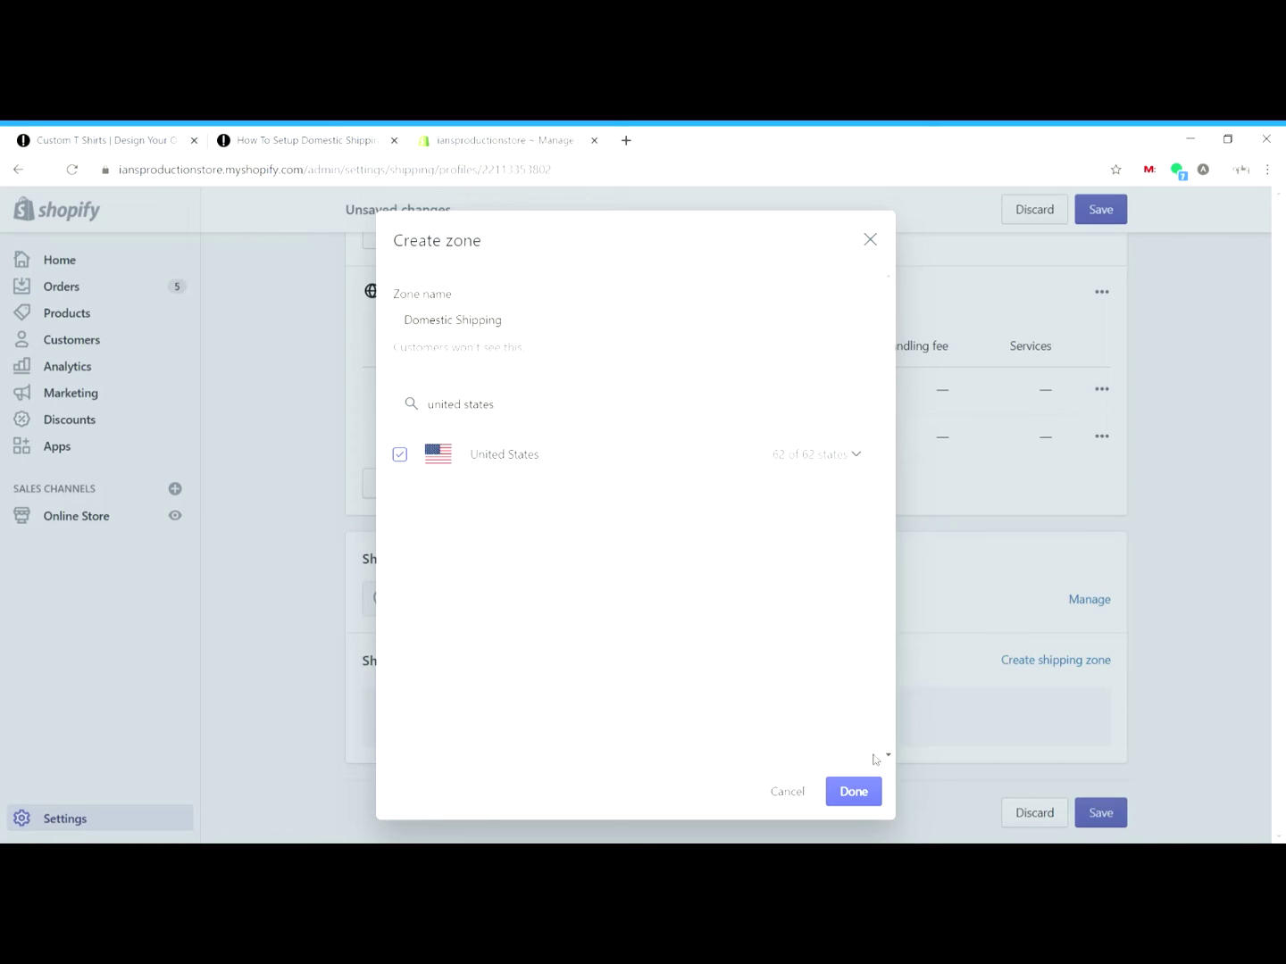
left_click(852, 792)
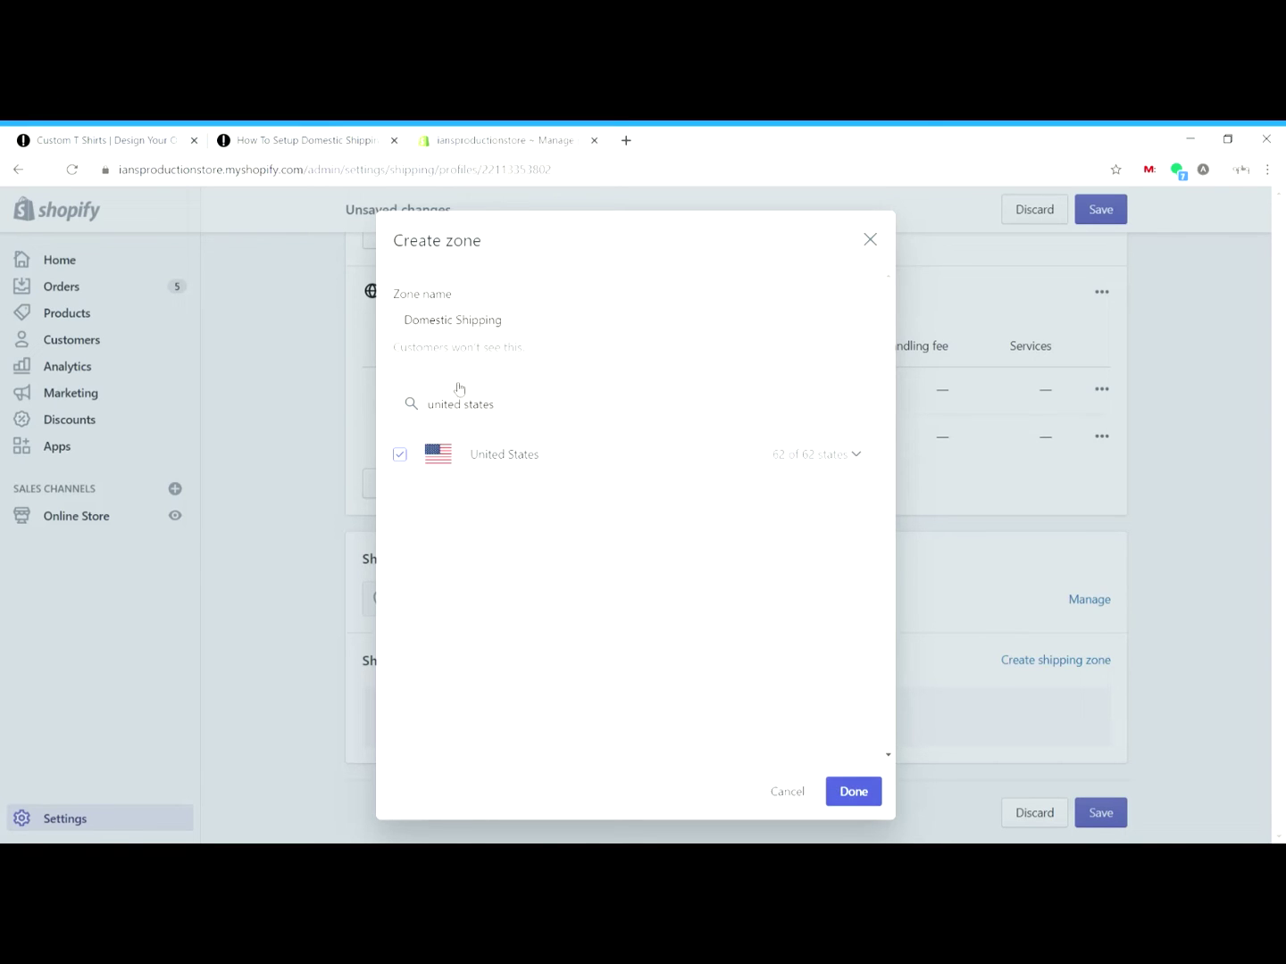
scroll(808, 670, "down", 2)
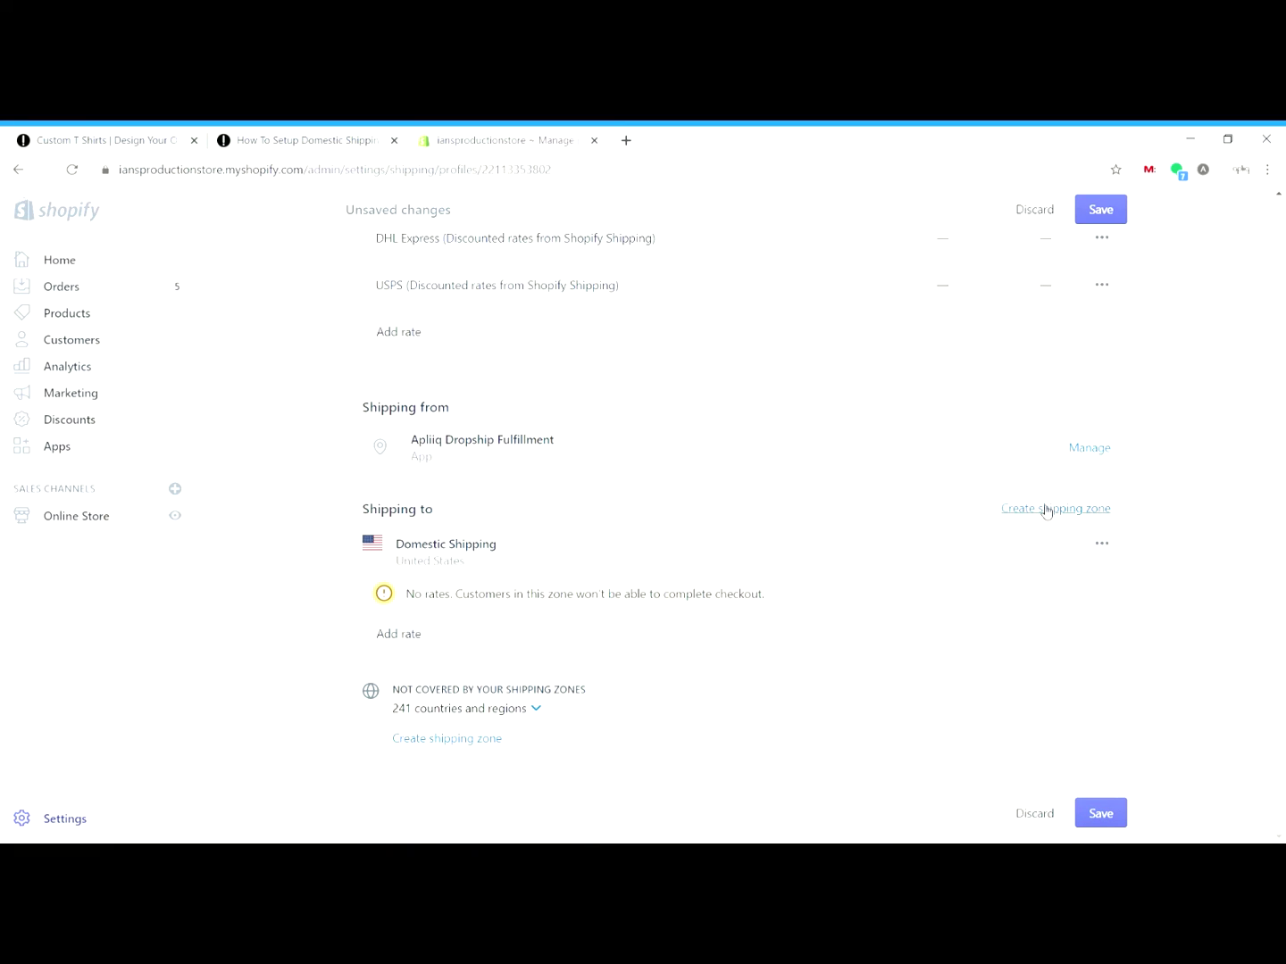
Step: Add a 'Domestic Shipping' rate priced $4.99 for weights 0 to 15.9 oz
left_click(393, 641)
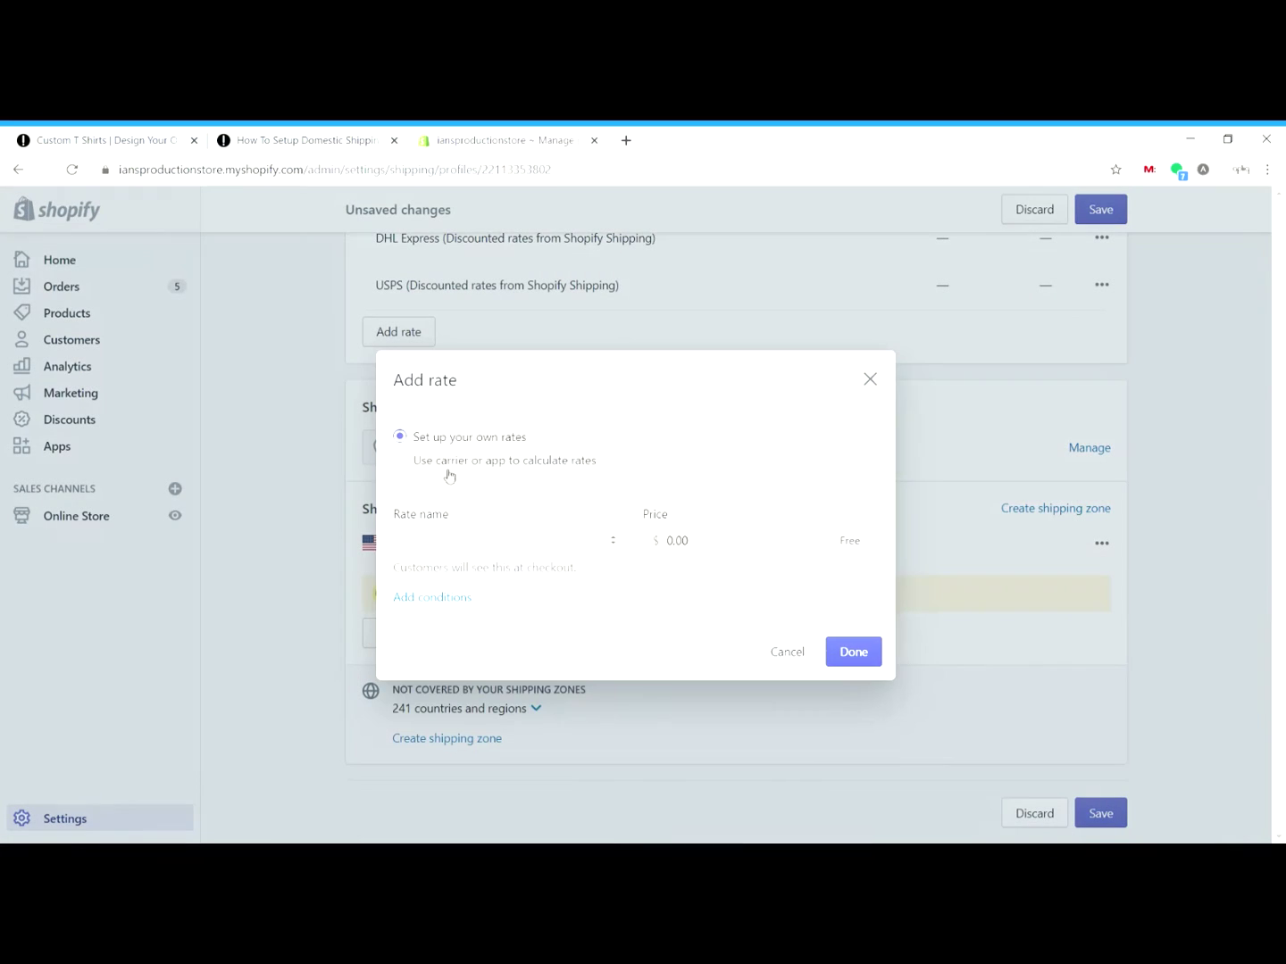
left_click(467, 542)
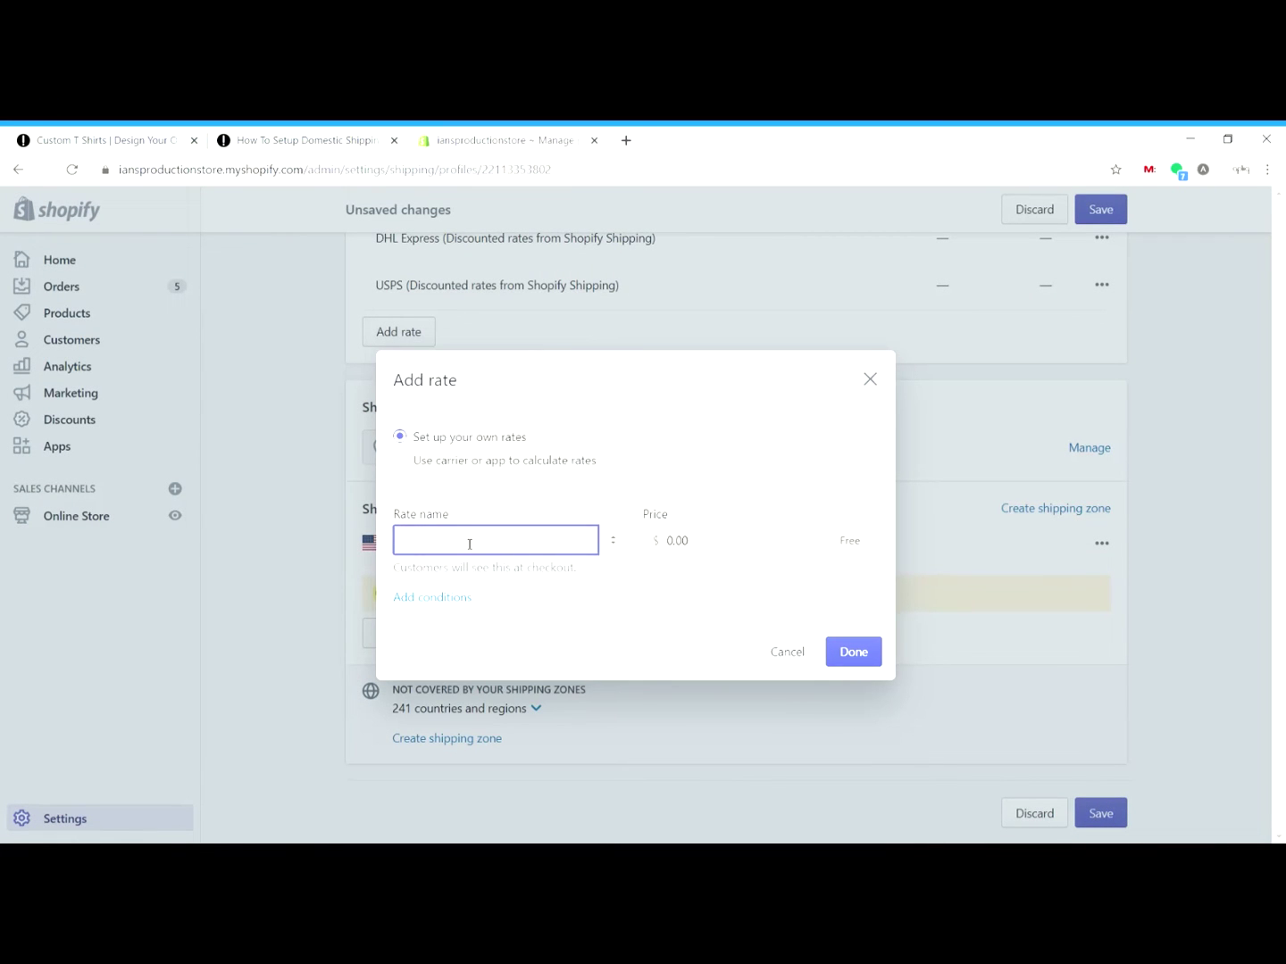
type("Domestic Shipping")
left_click(744, 540)
type("4.99")
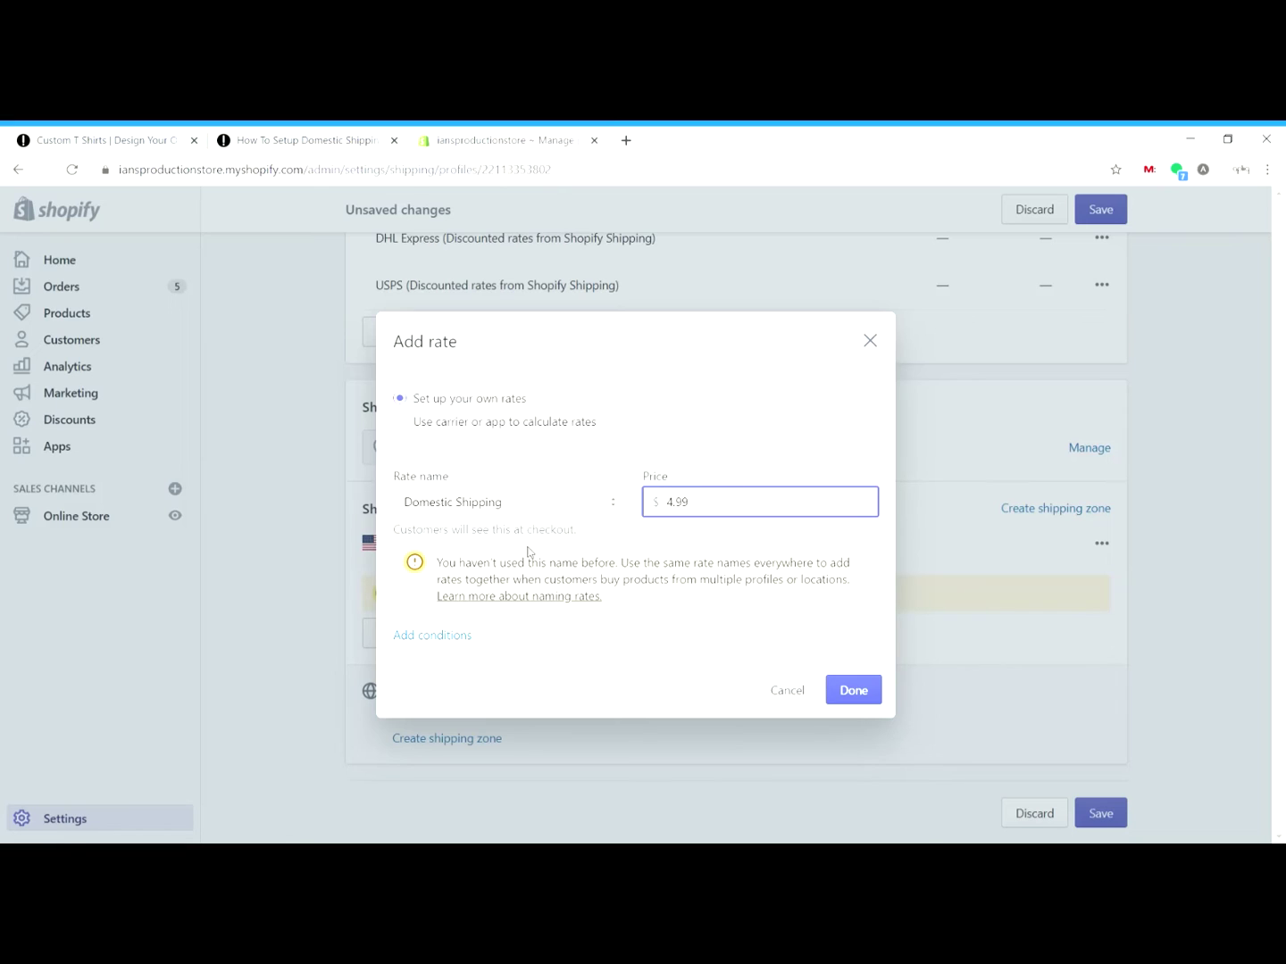
left_click(451, 636)
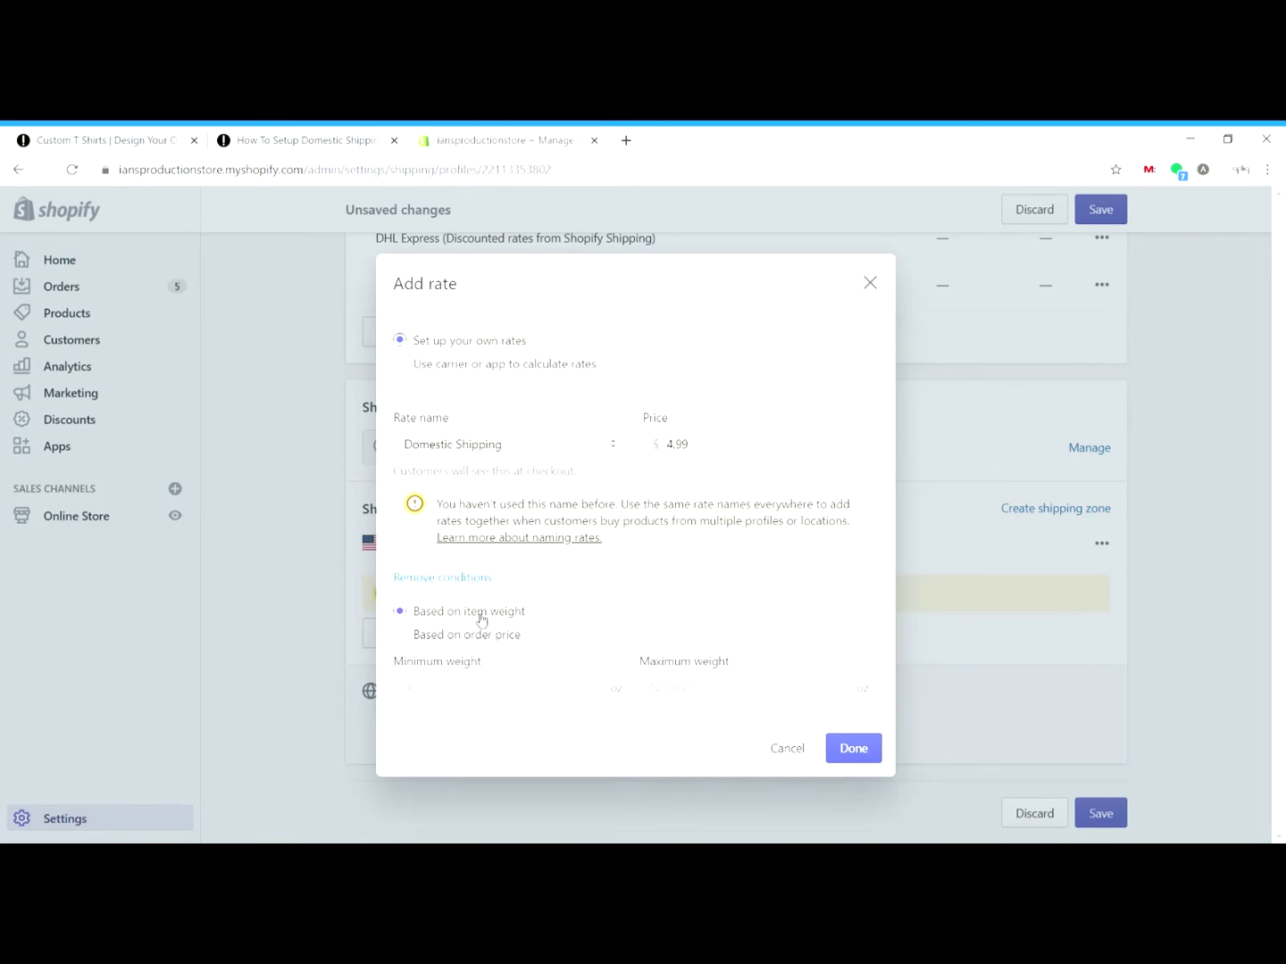
left_click(466, 688)
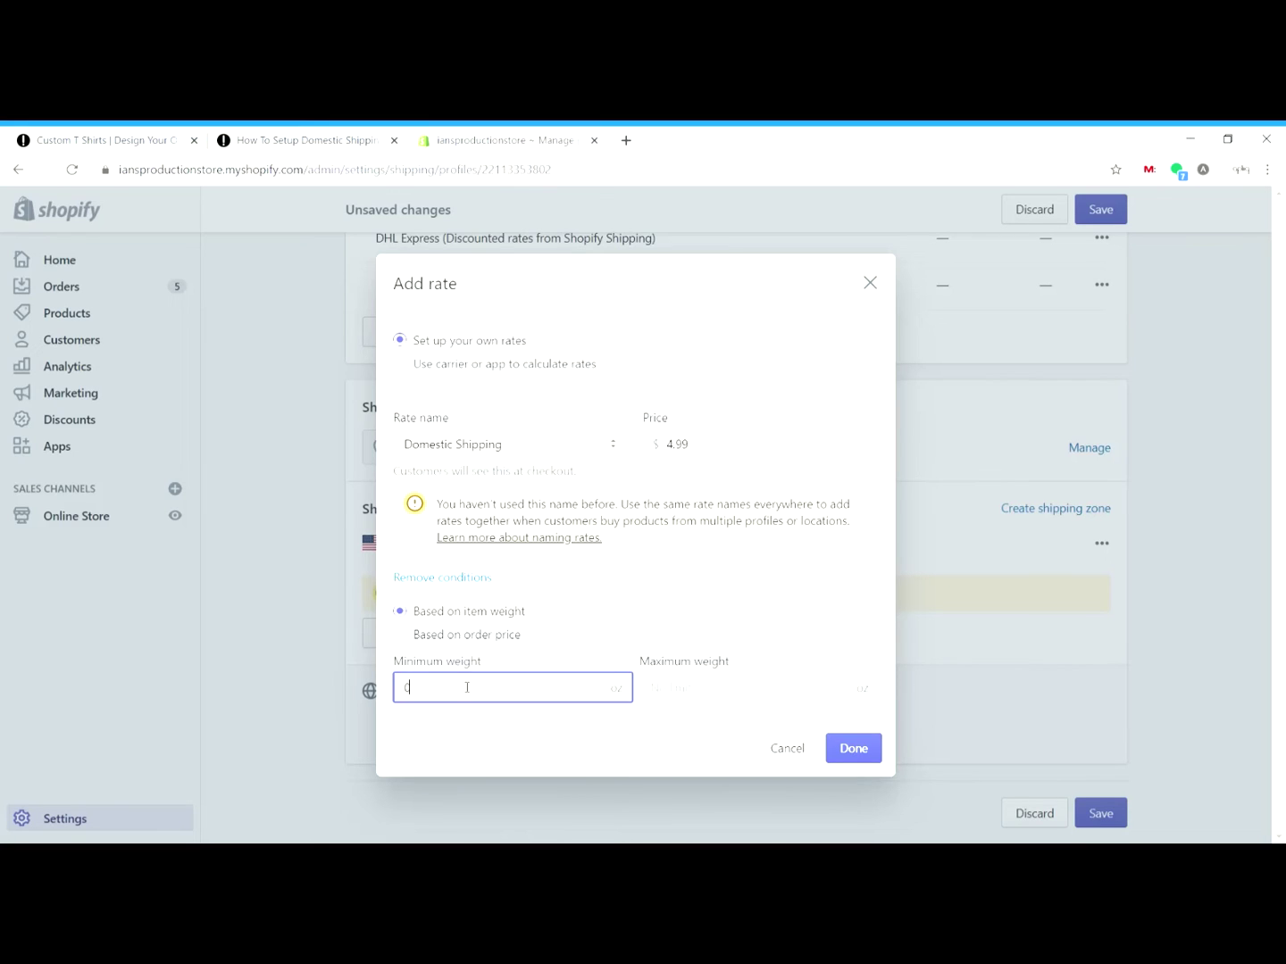
left_click(707, 689)
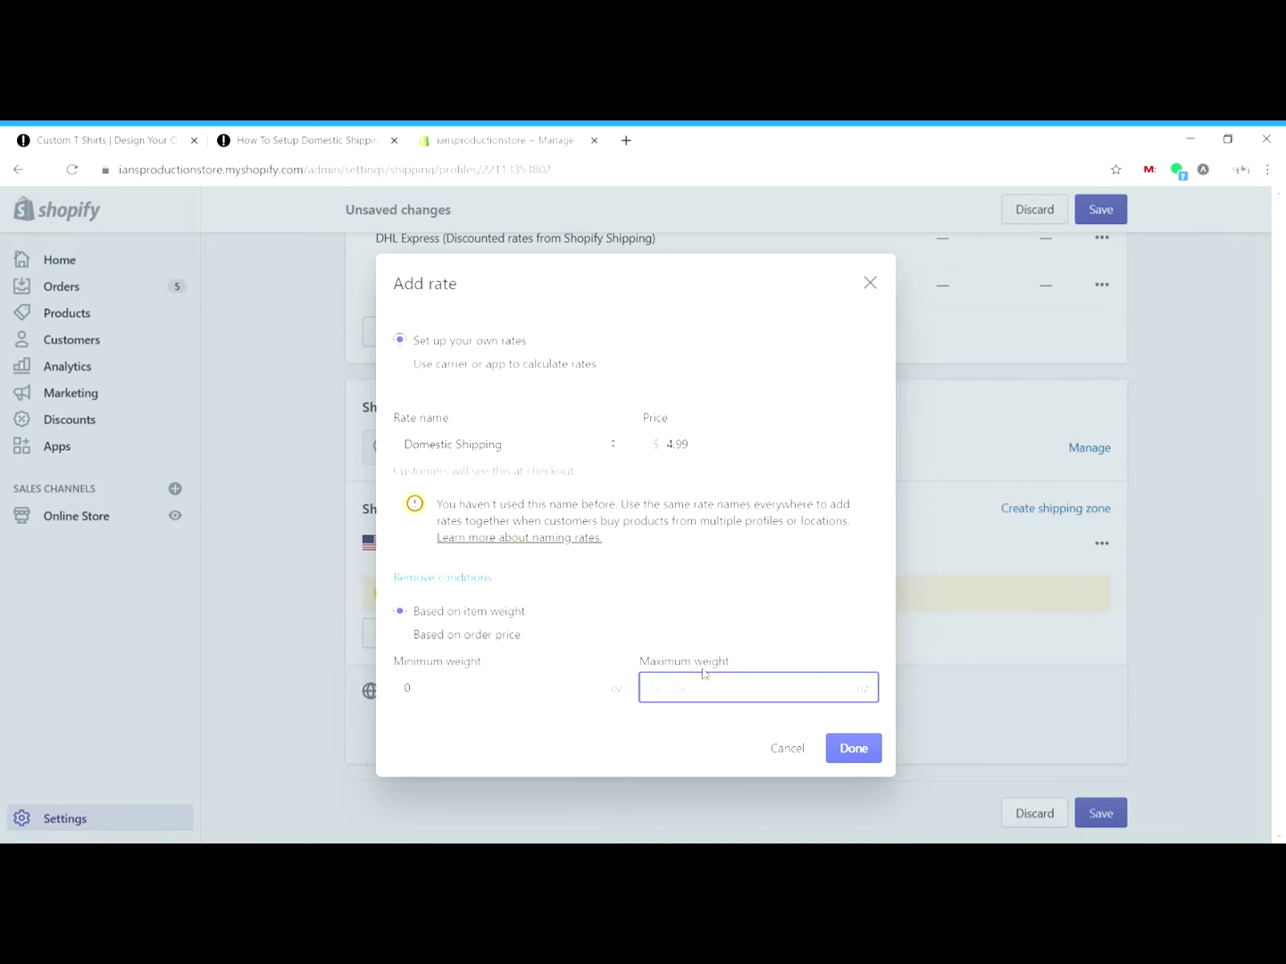
type("15.9")
left_click(876, 699)
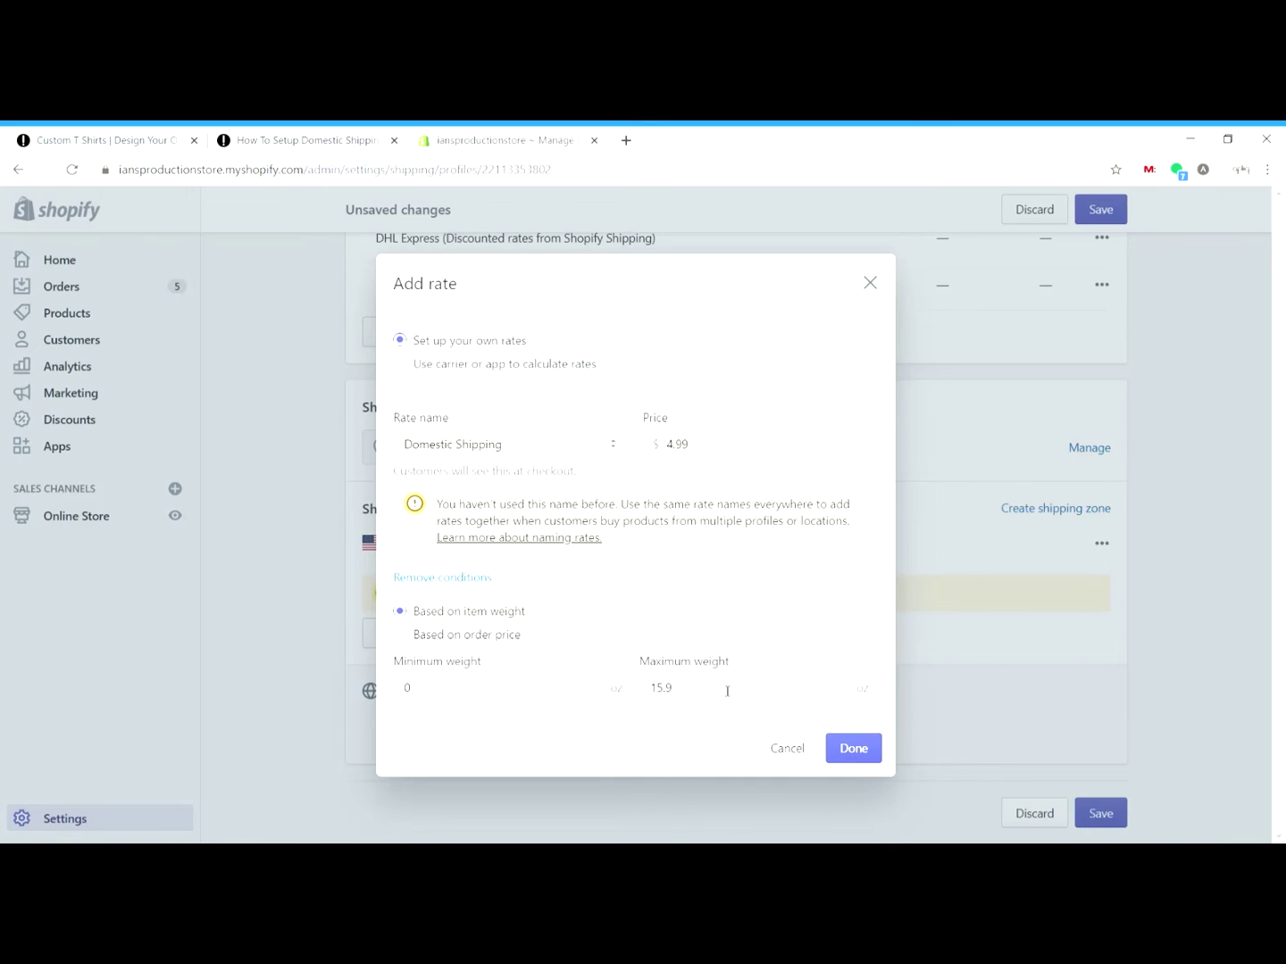
left_click(853, 750)
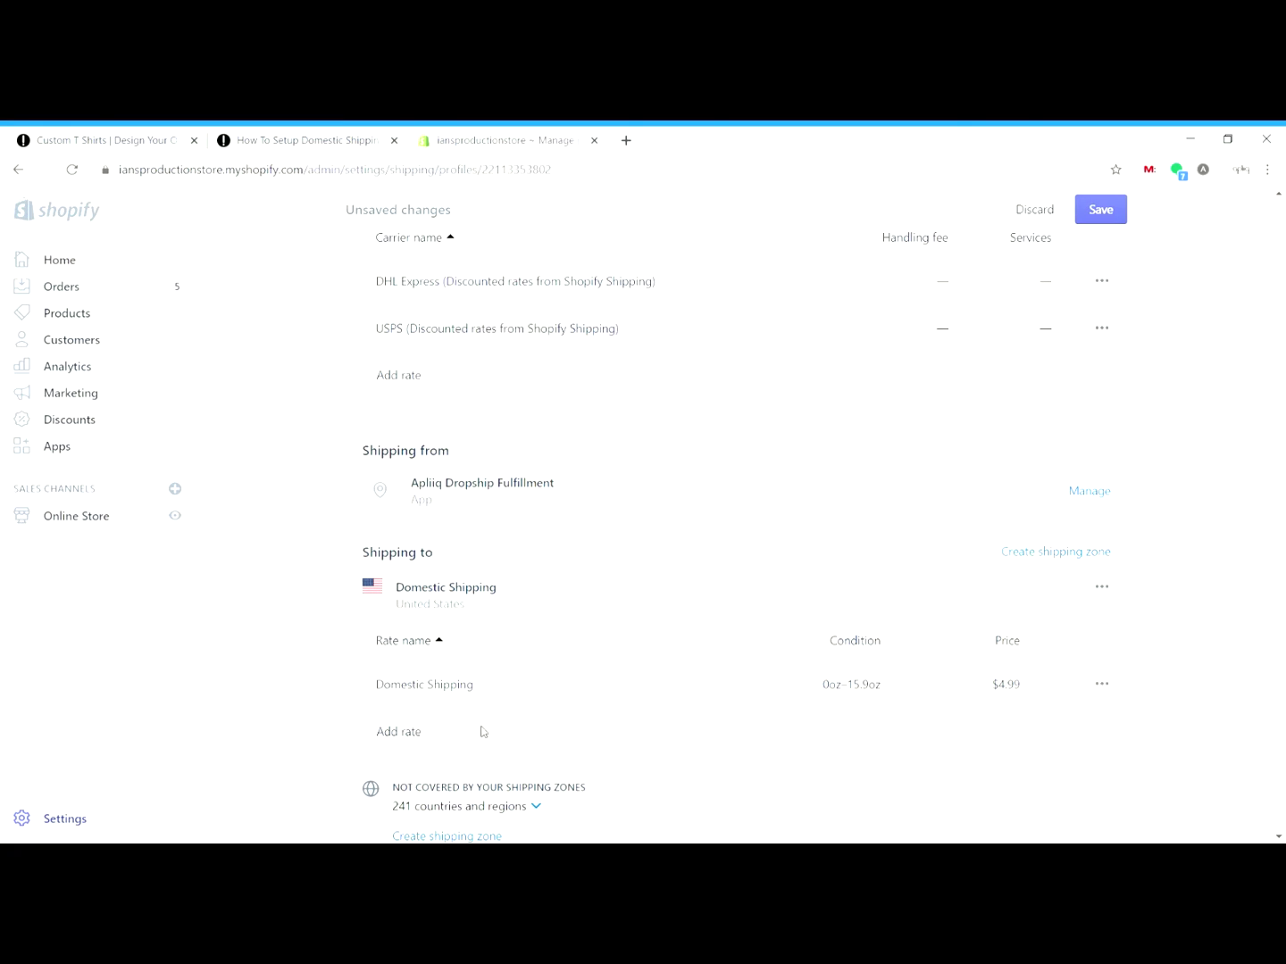
Step: Add a second 'Domestic Shipping' rate priced $10.99 for weights 16 to 31.9 oz
left_click(416, 734)
left_click(535, 553)
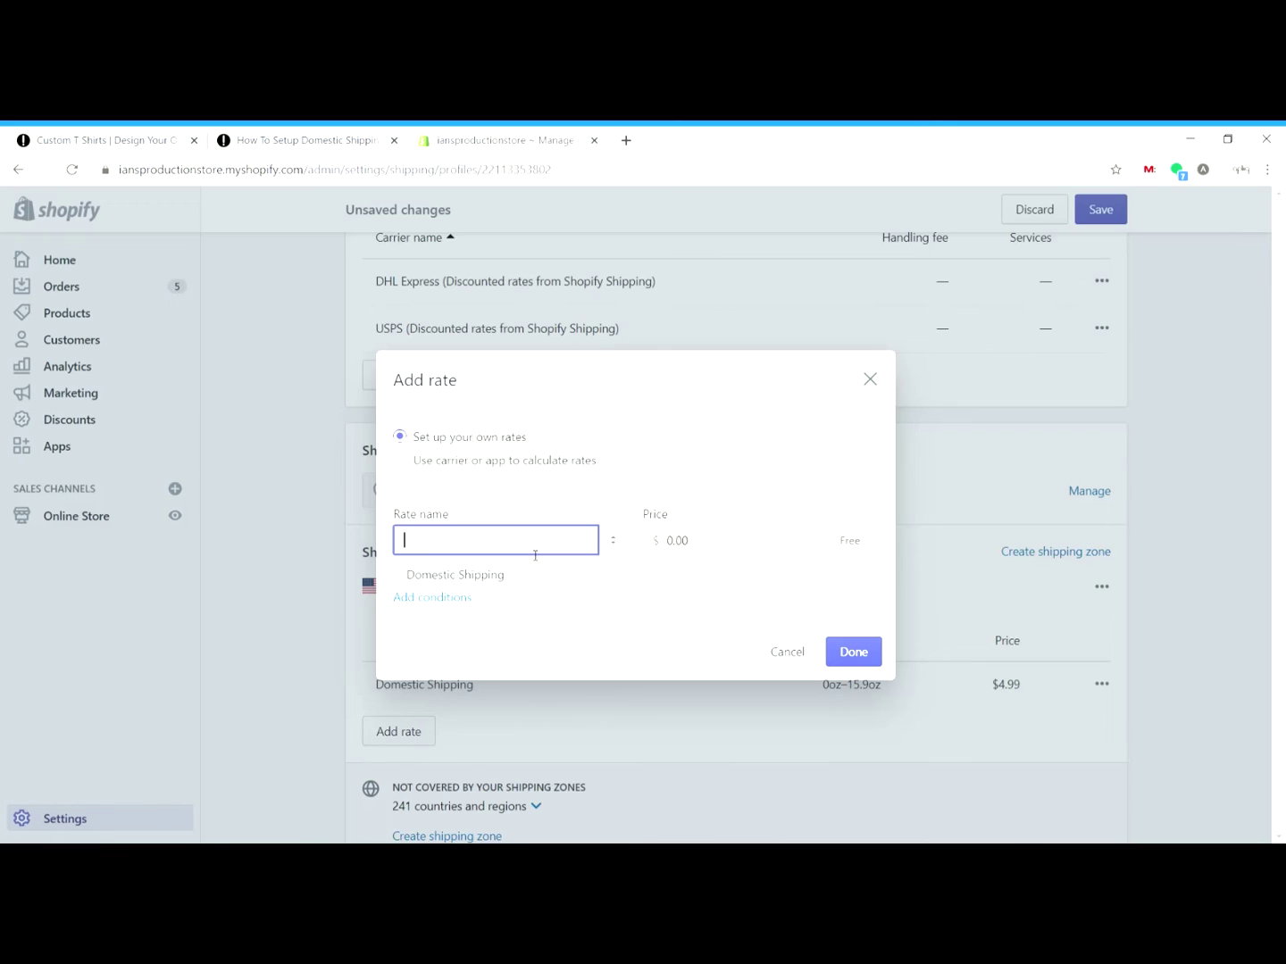
type("do")
key("BackSpace")
key("BackSpace")
left_click(511, 576)
left_click(705, 535)
type("10.49")
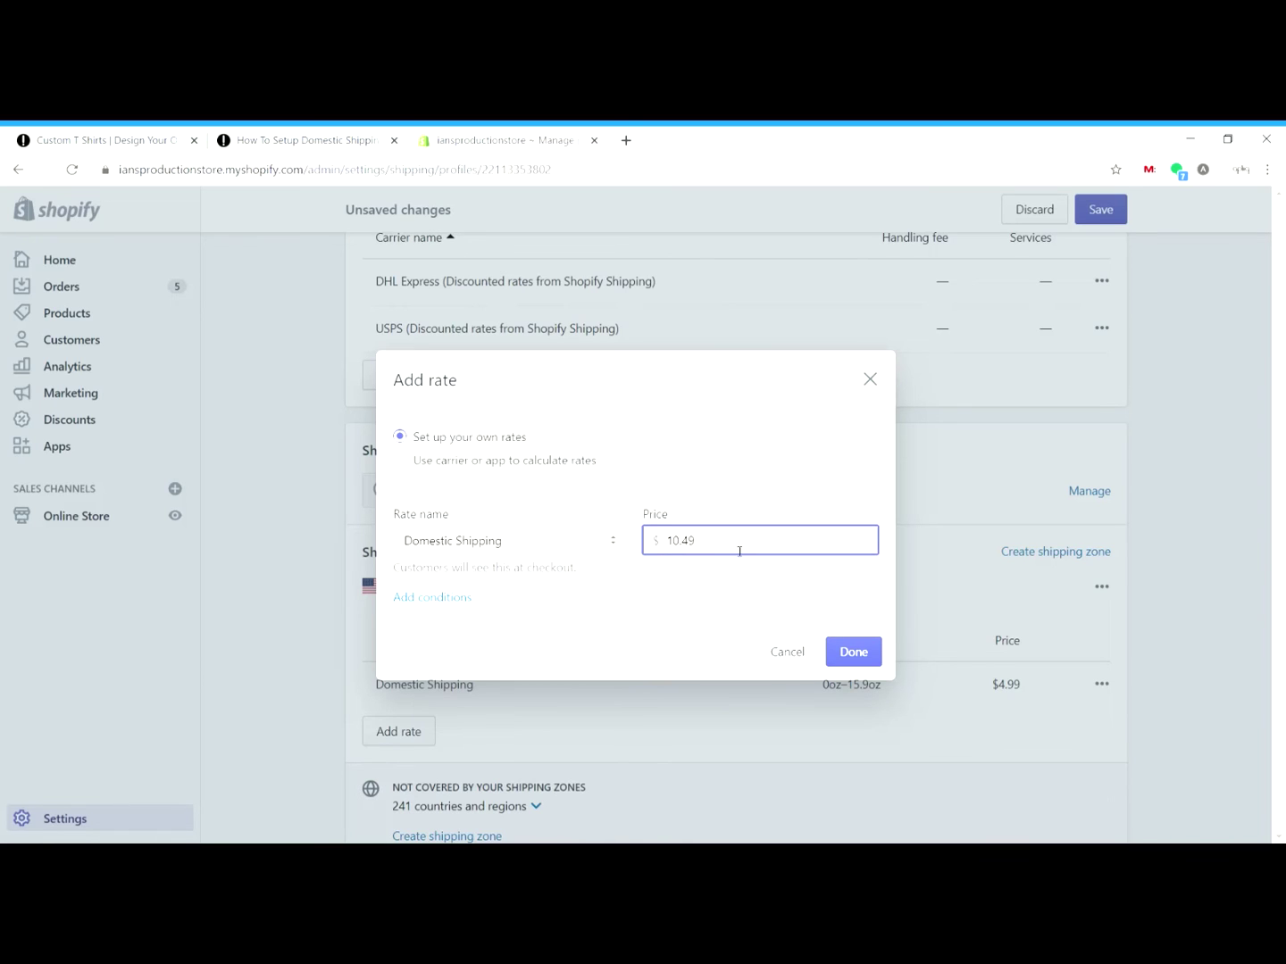
left_click(444, 597)
left_click(425, 650)
left_click(735, 658)
type("31.9")
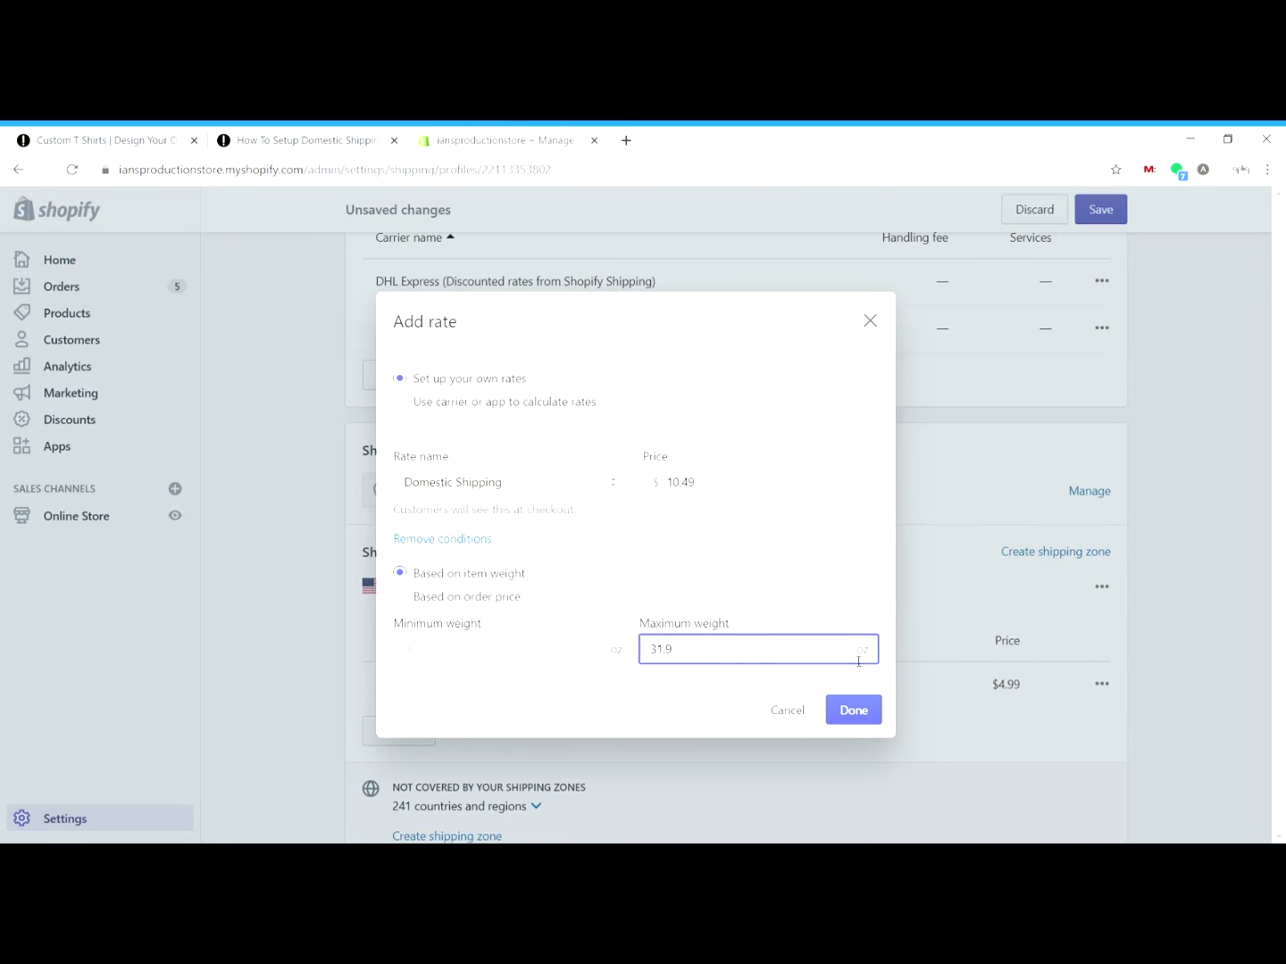
left_click(853, 712)
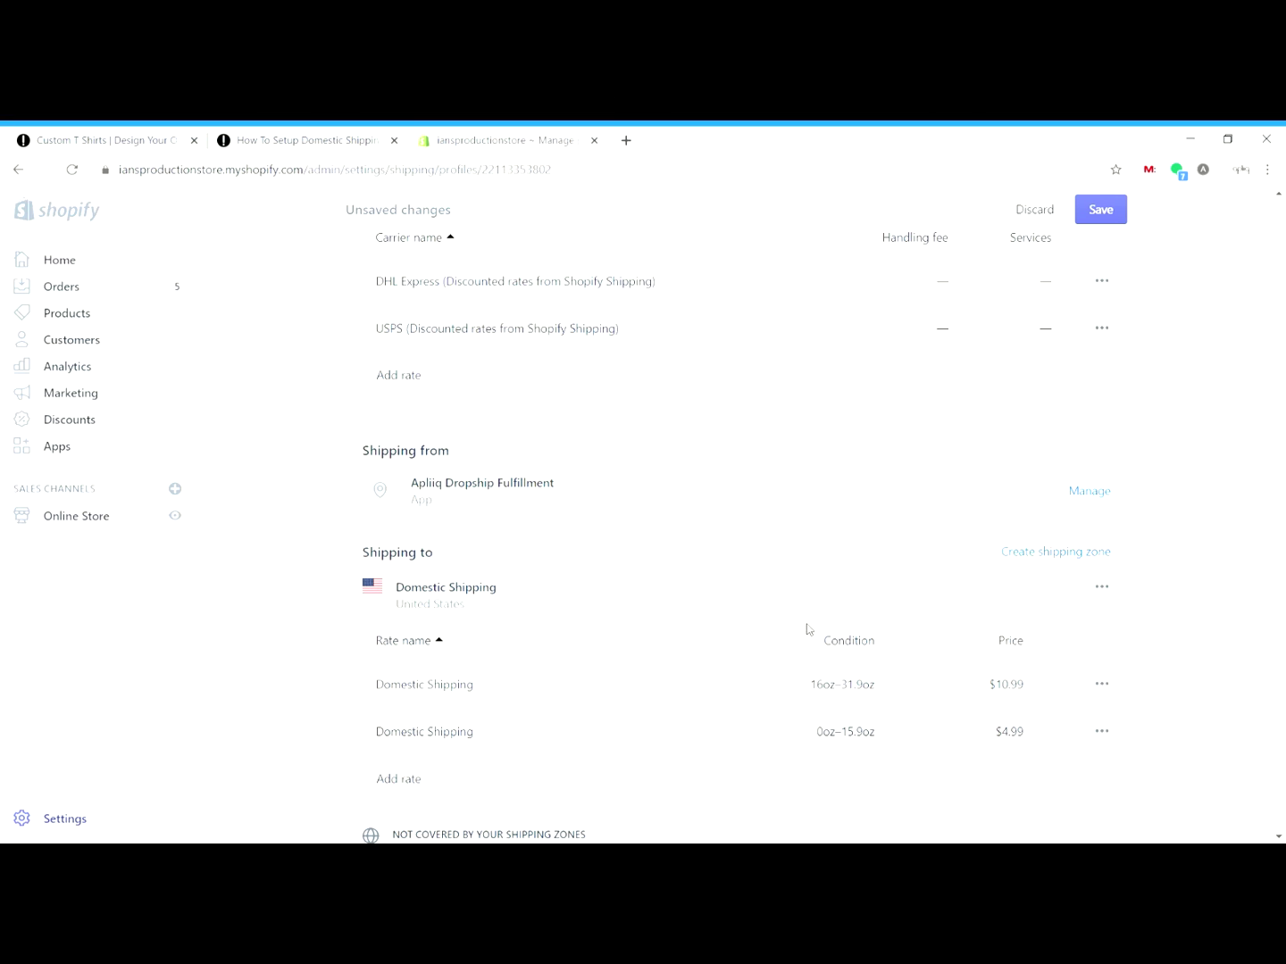
Step: Save the profile with its $4.99 and $10.99 Domestic Shipping rates
scroll(806, 629, "down", 3)
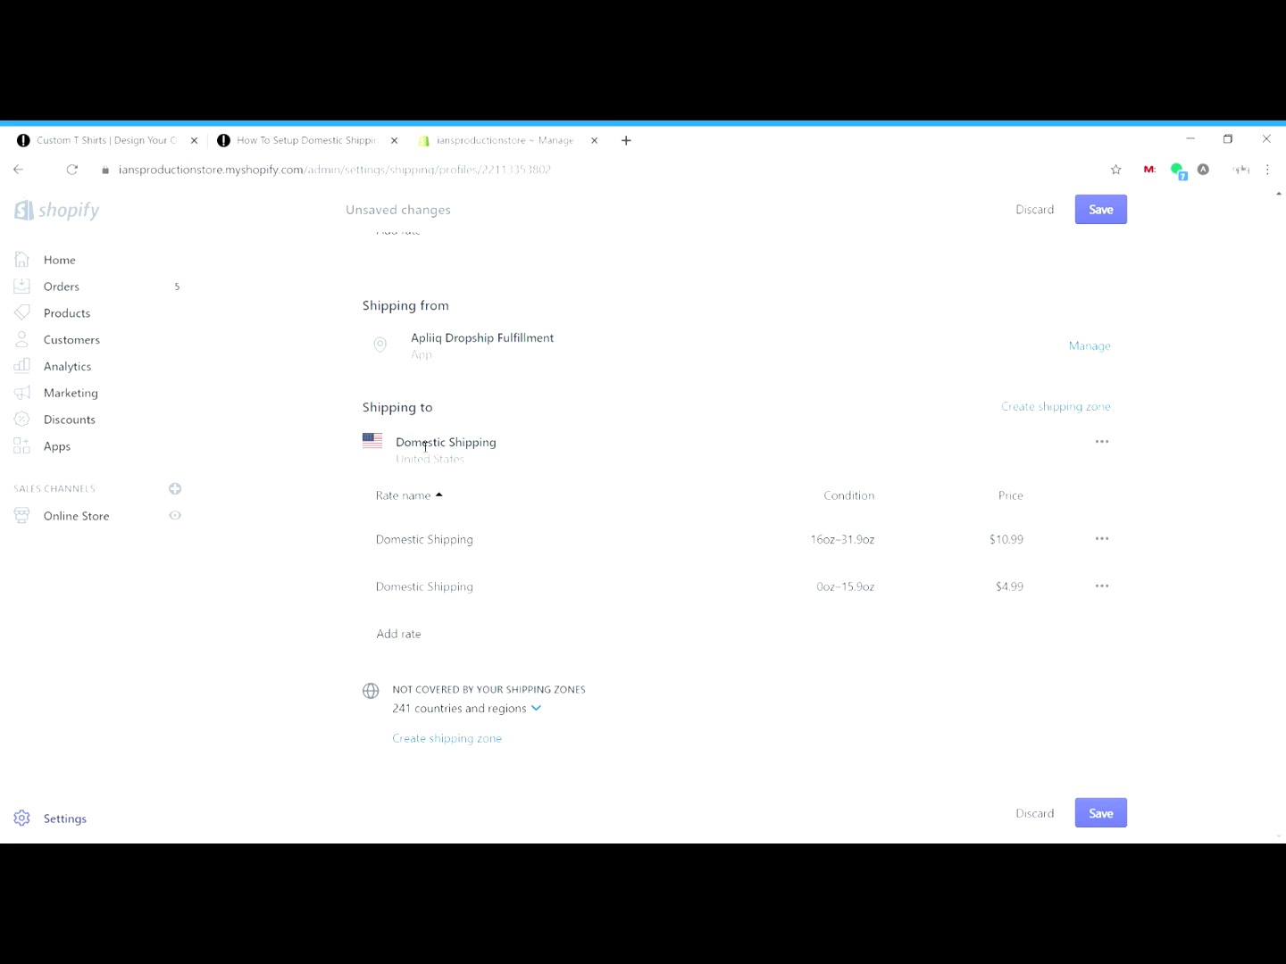
left_click(1104, 823)
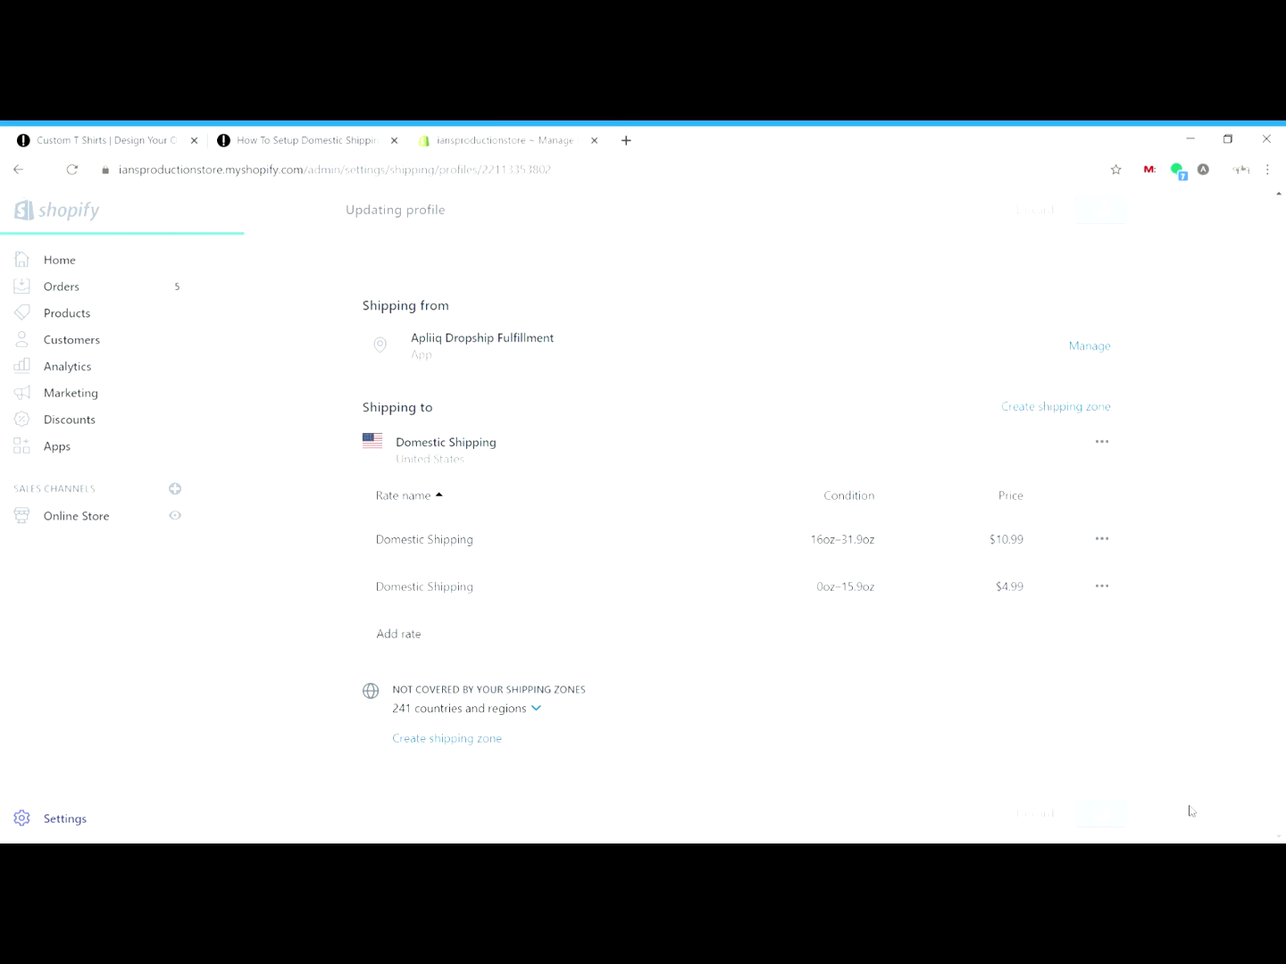